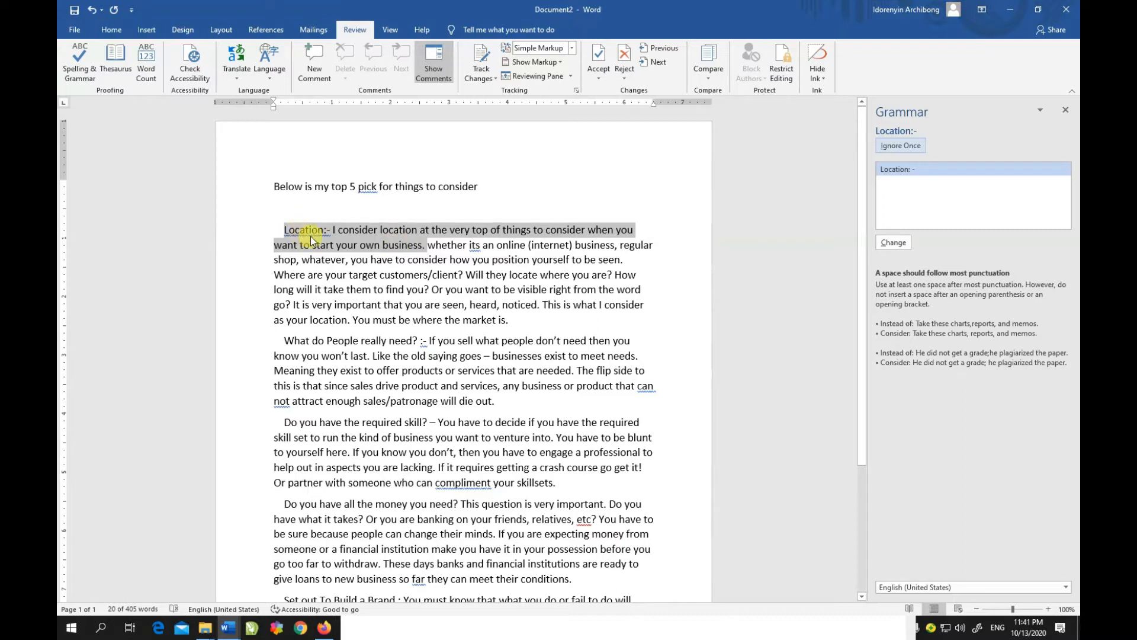
- Accept the grammar corrections "Location: -" and "it's" in the Location paragraph
click(311, 230)
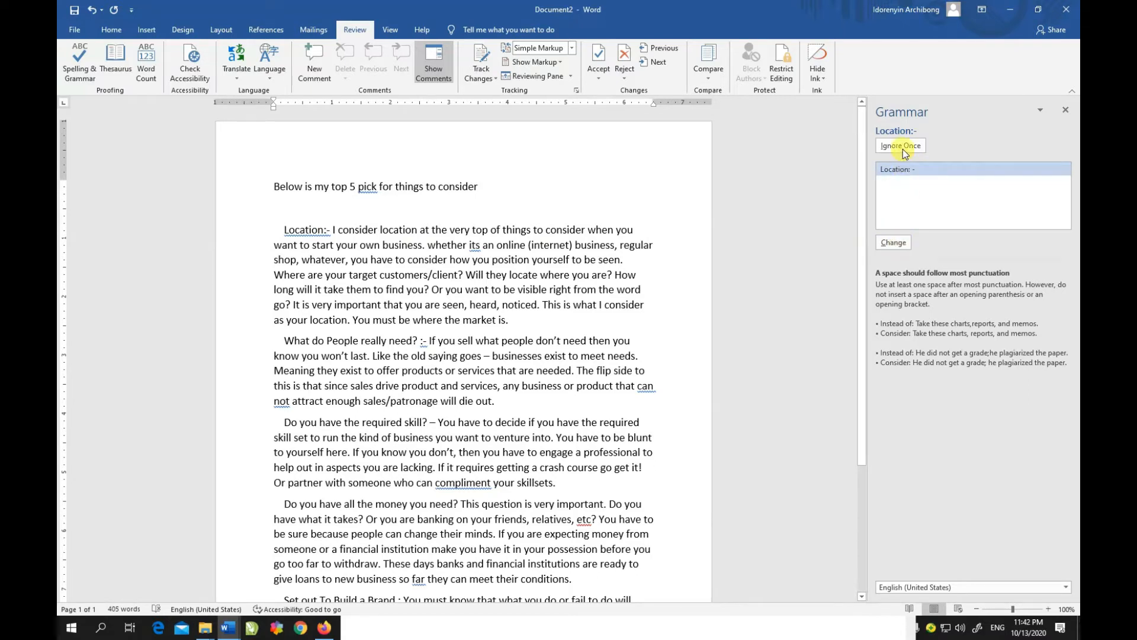
click(892, 247)
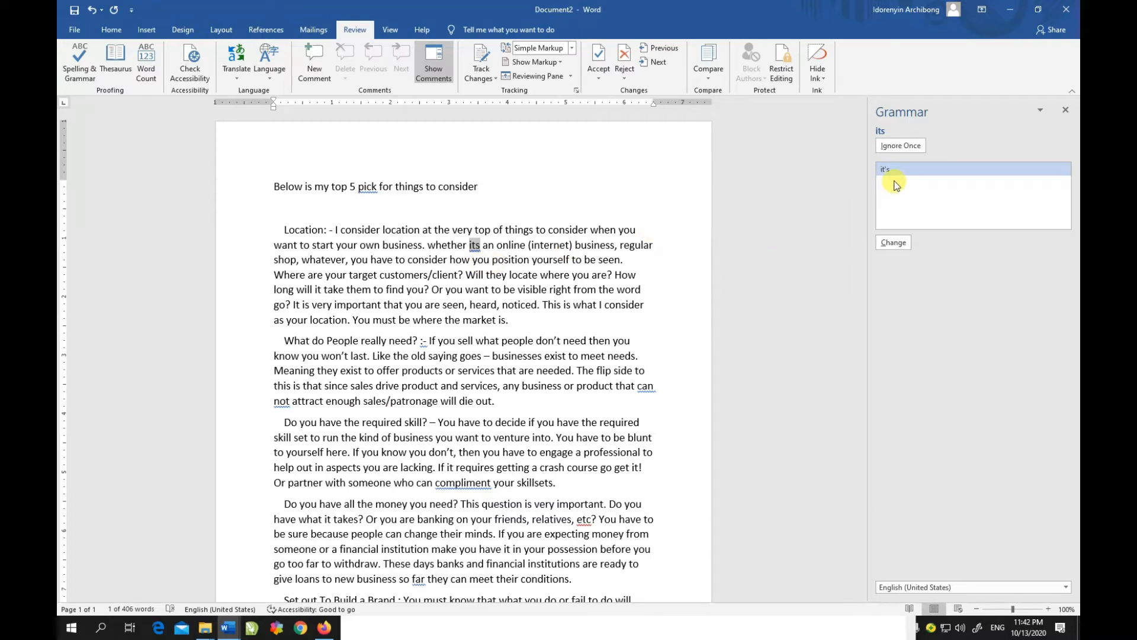
click(893, 243)
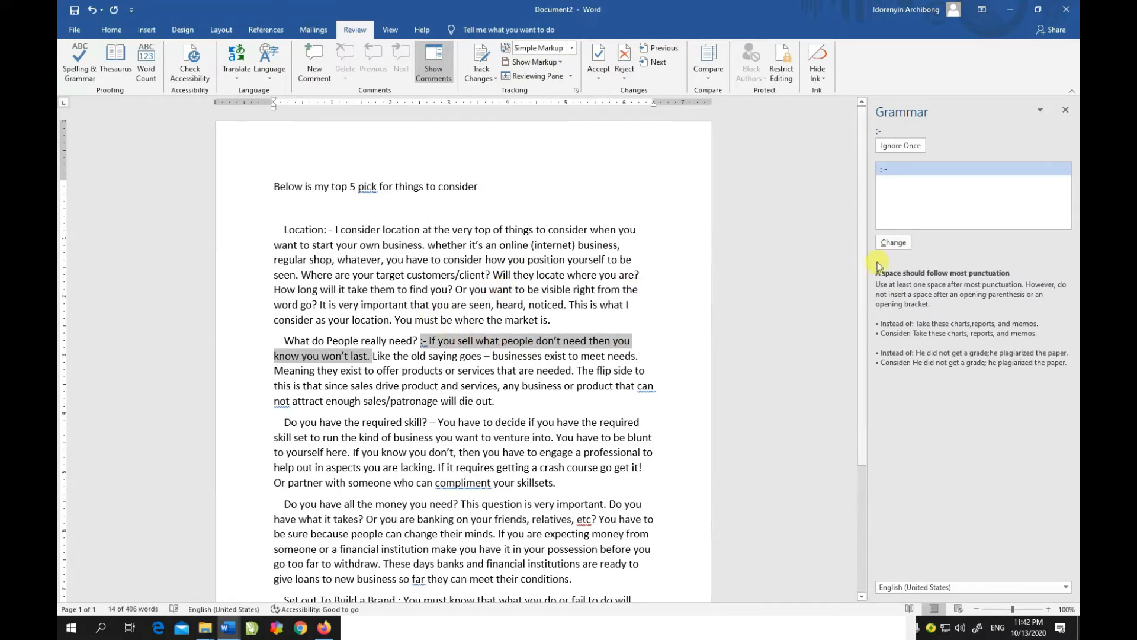
- Accept the grammar corrections ": -", "cannot" and "complement" in the paragraphs about people's needs and required skill
click(888, 244)
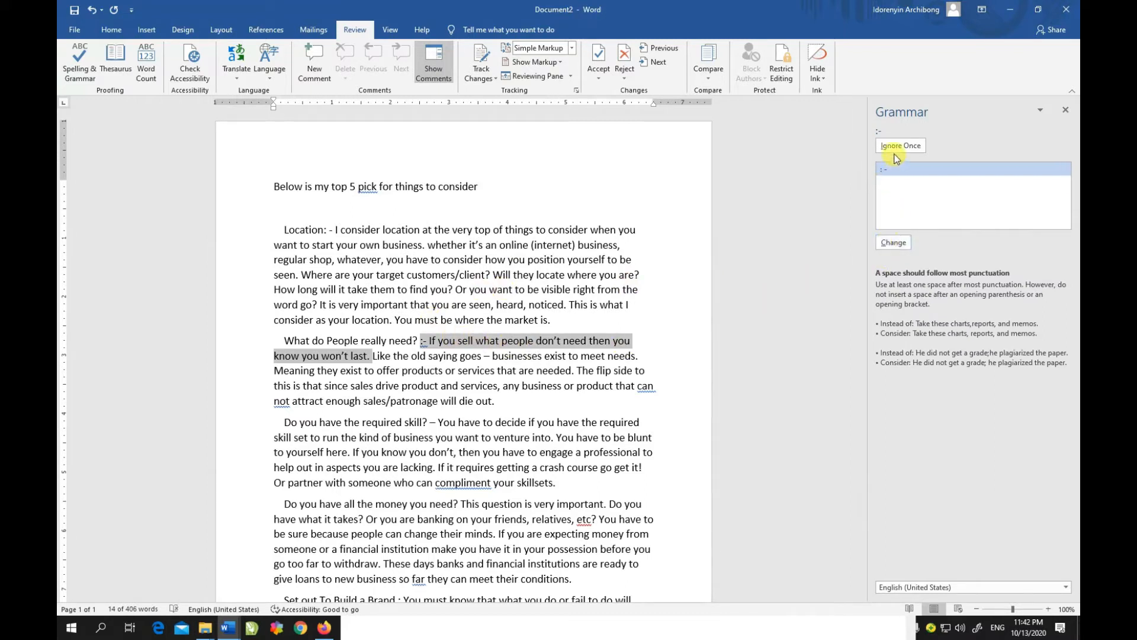
click(890, 244)
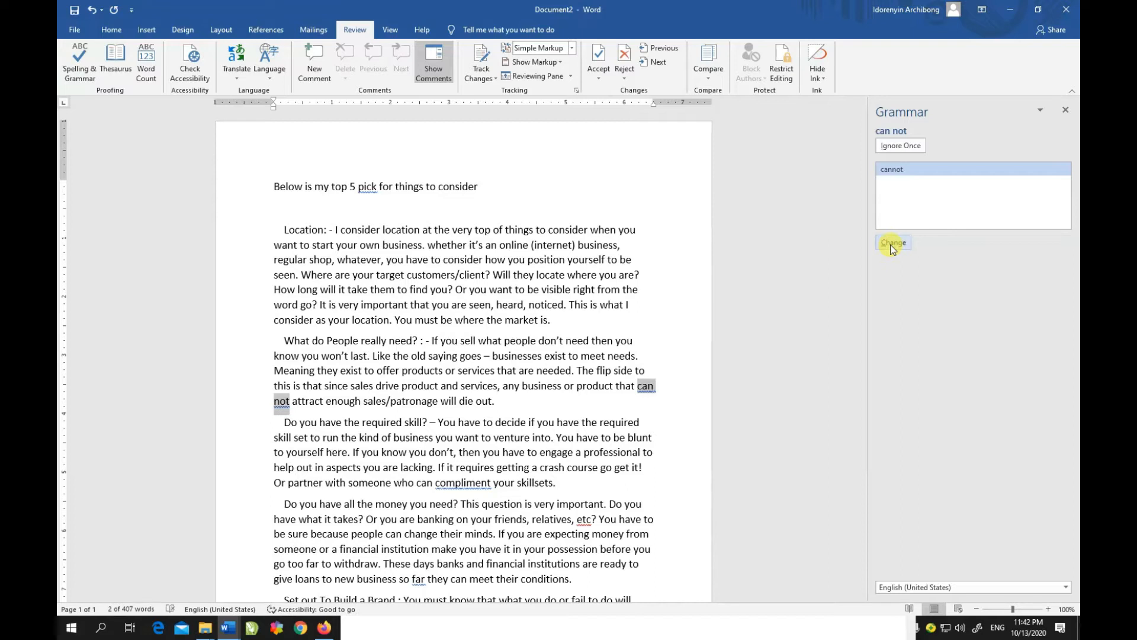
click(893, 247)
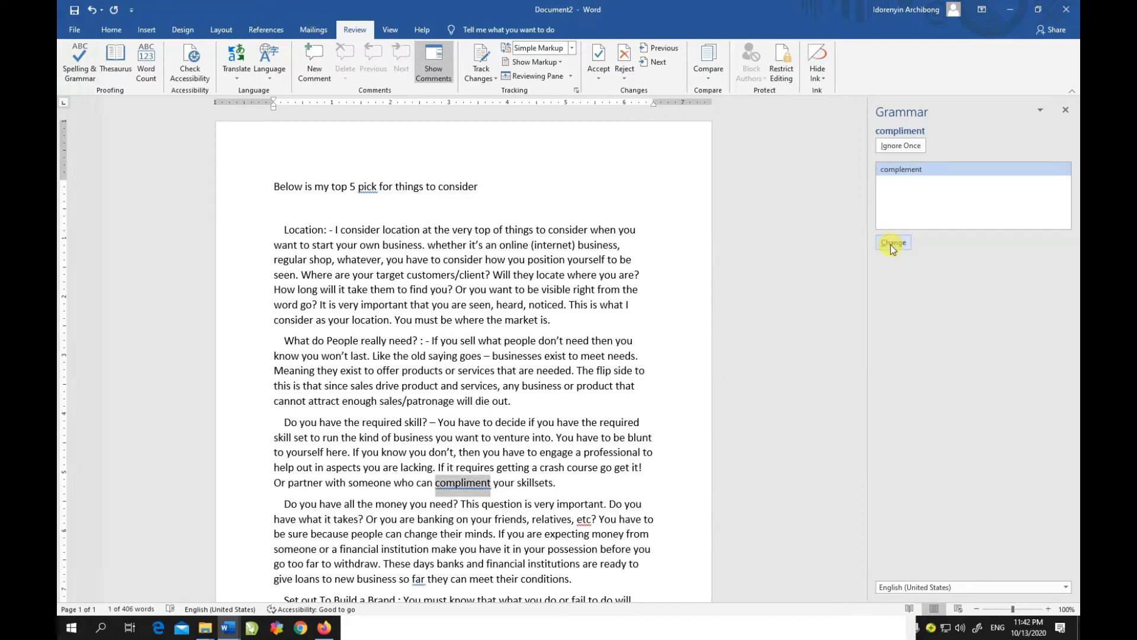
click(893, 248)
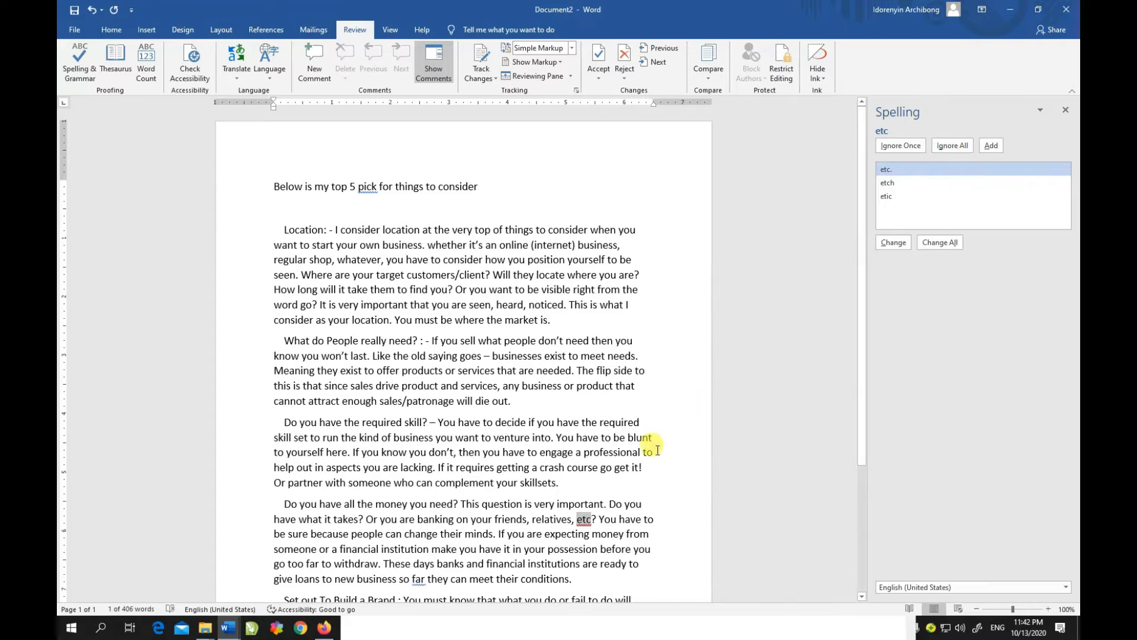
- Ignore all occurrences of the flagged word "etc" and continue checking the rest of the document
click(593, 520)
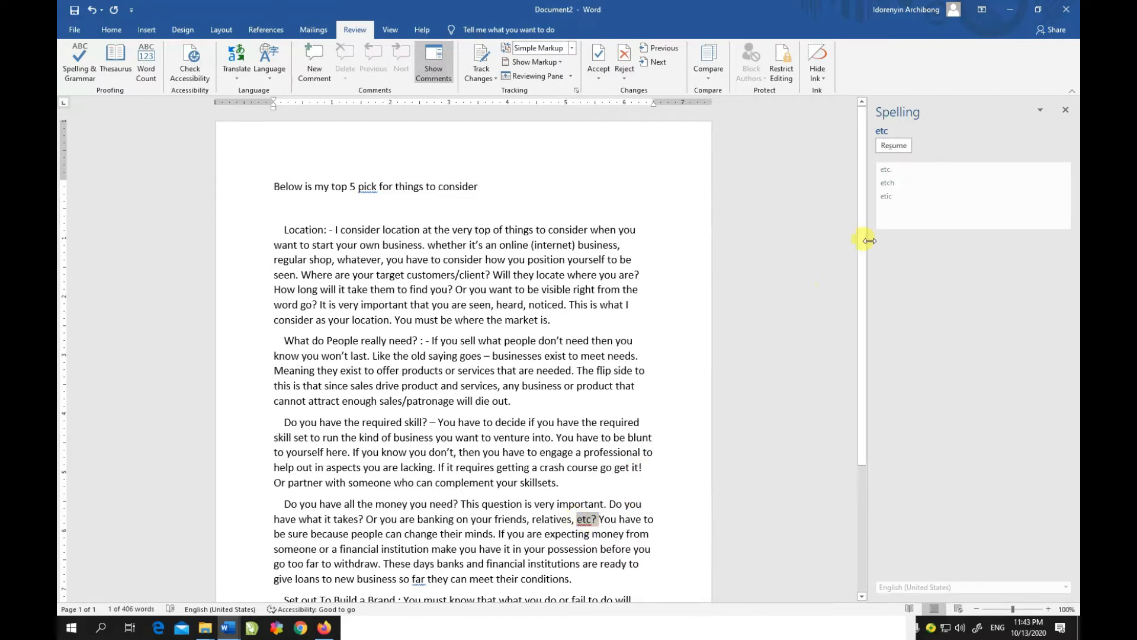
click(893, 146)
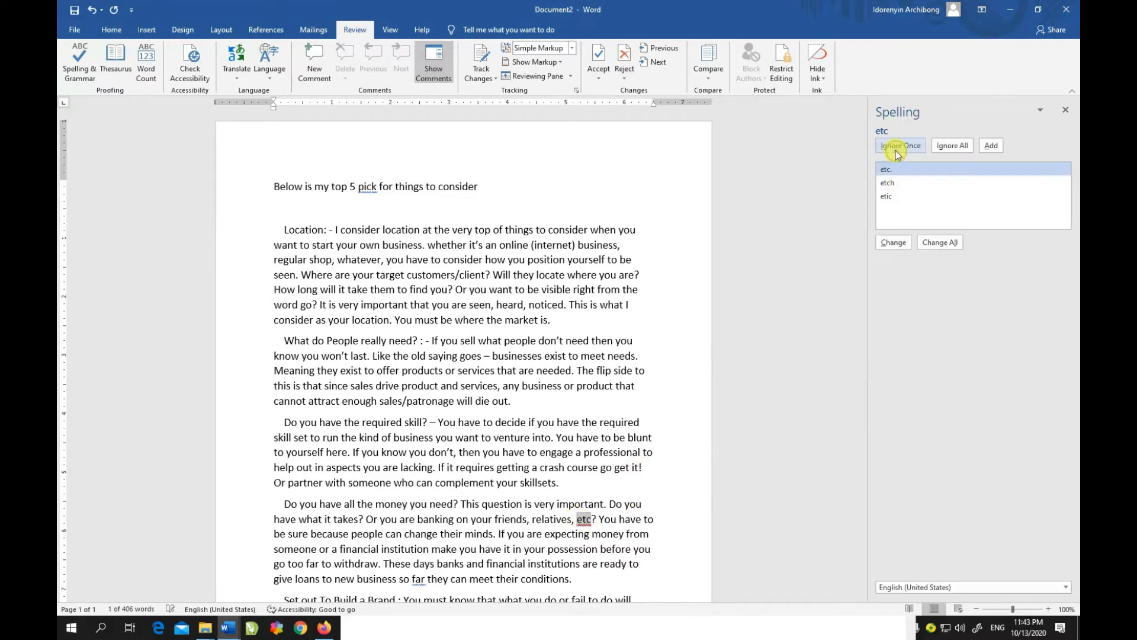
click(952, 147)
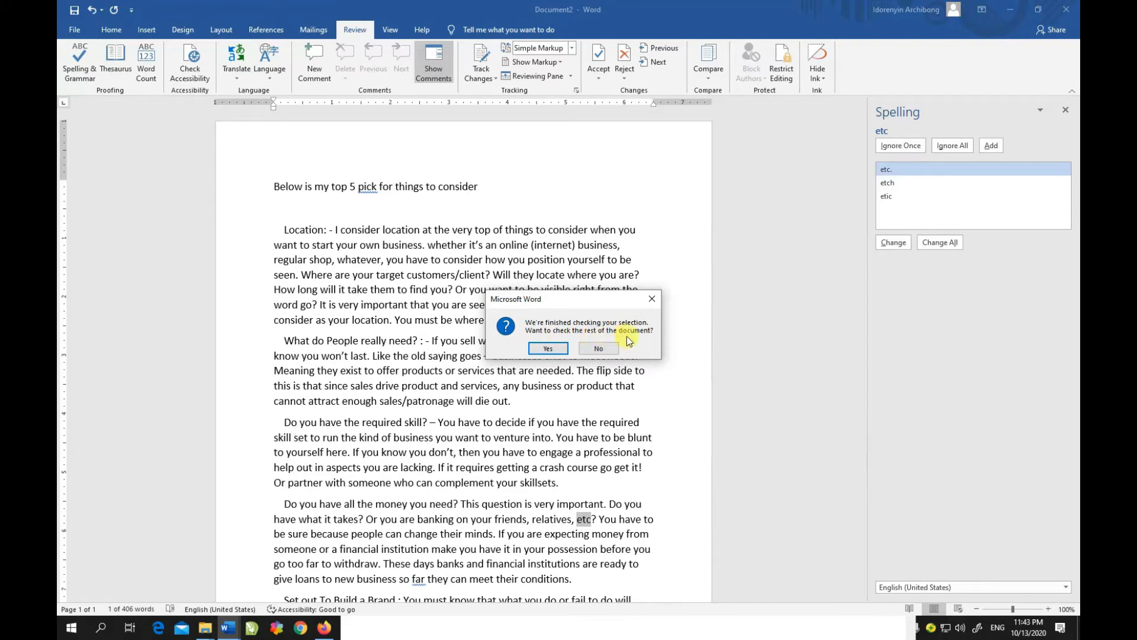
click(603, 352)
click(548, 349)
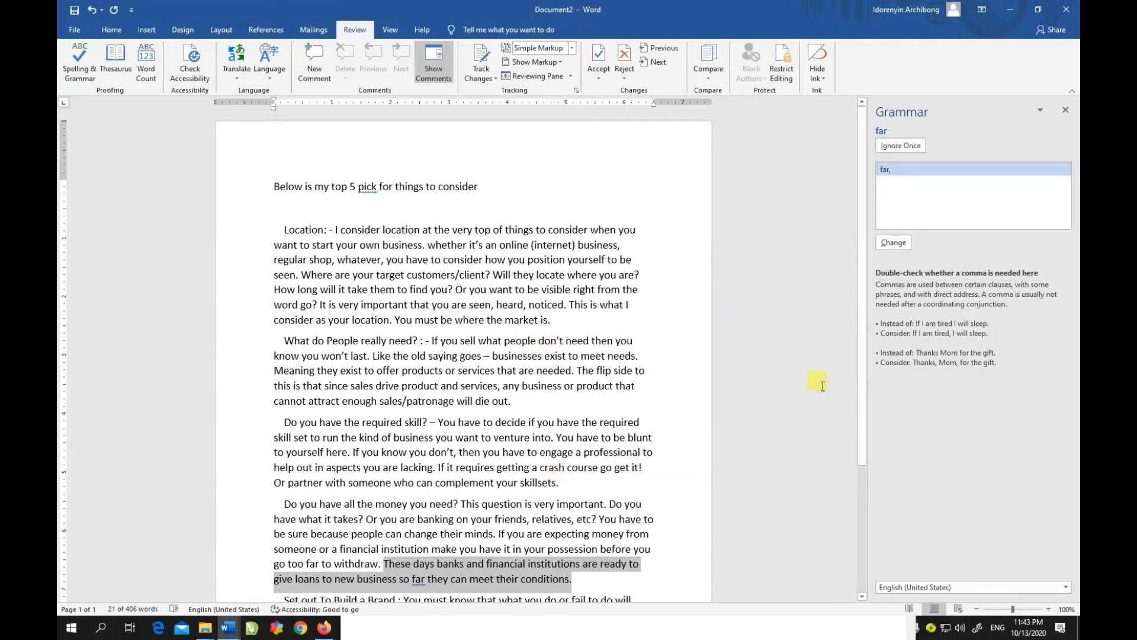
- Accept the remaining grammar corrections "far,", "Brand:", "picks" and "are", and finish the spelling and grammar check
click(893, 243)
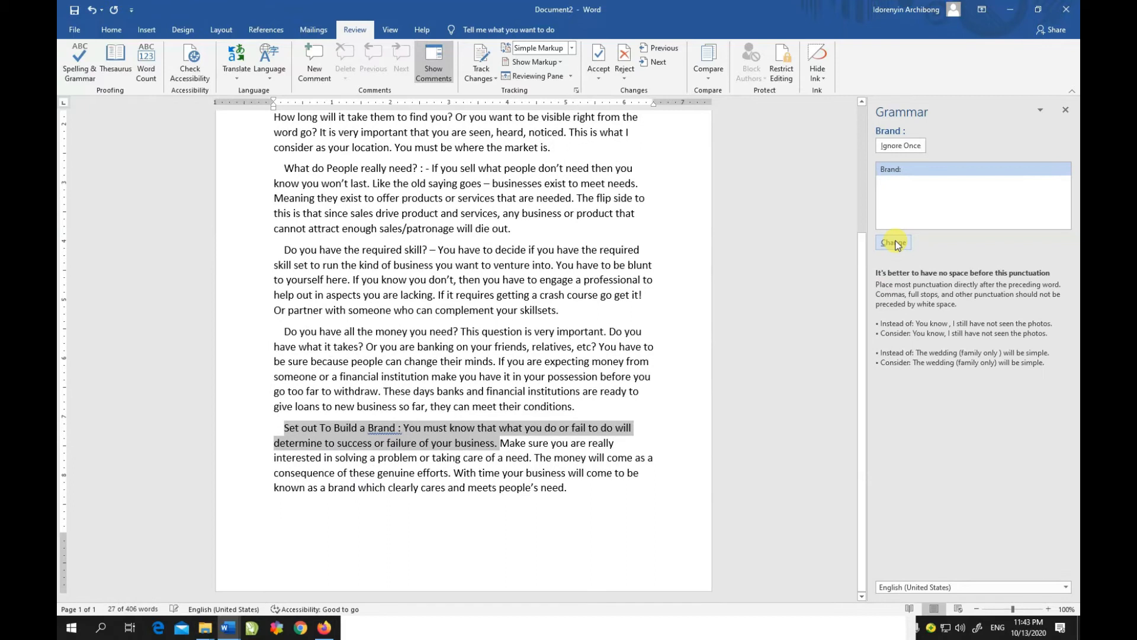
click(894, 243)
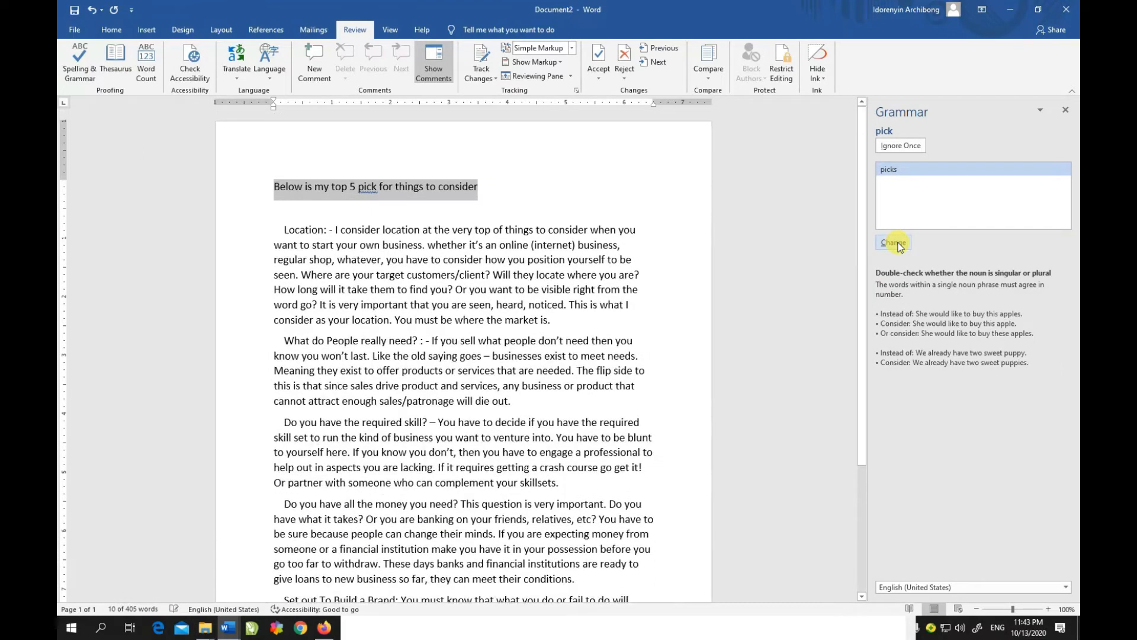
click(894, 243)
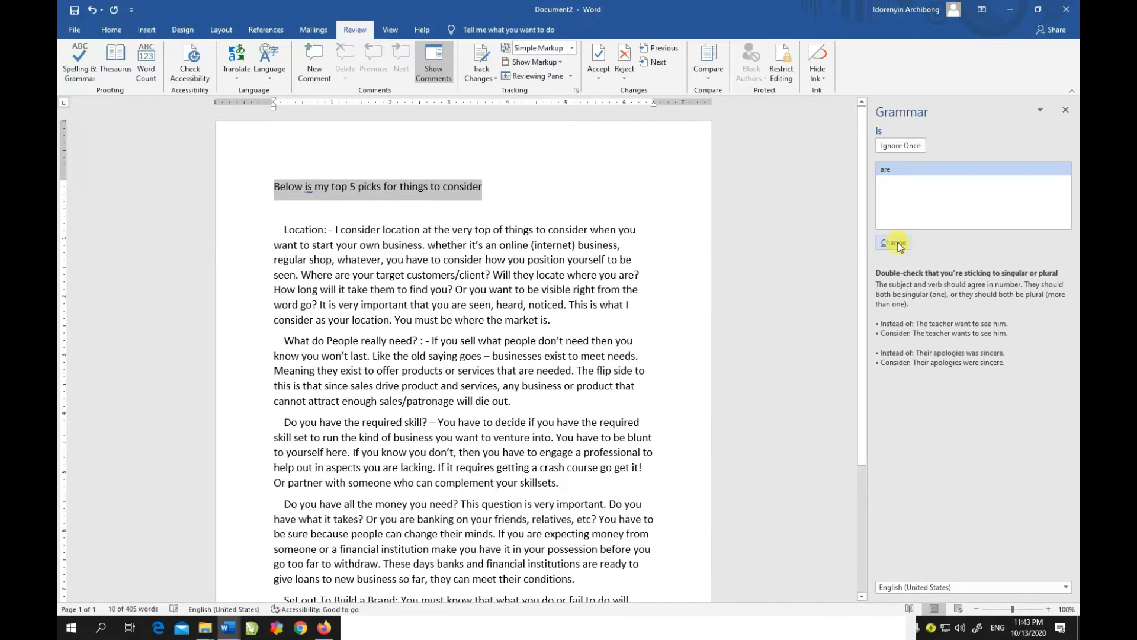
click(894, 242)
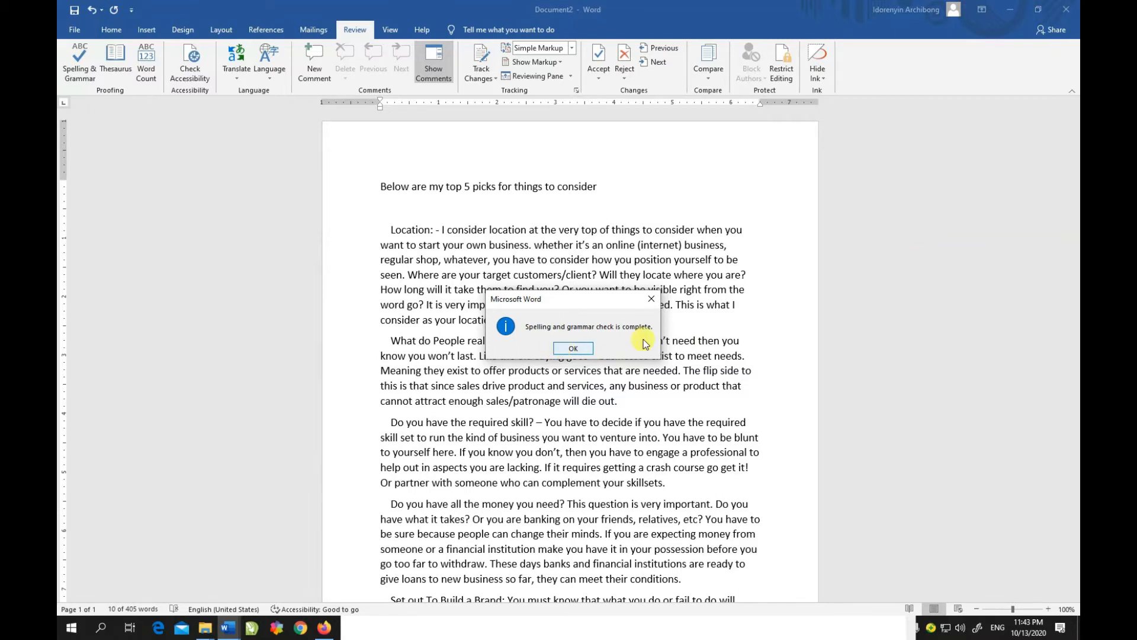
click(569, 348)
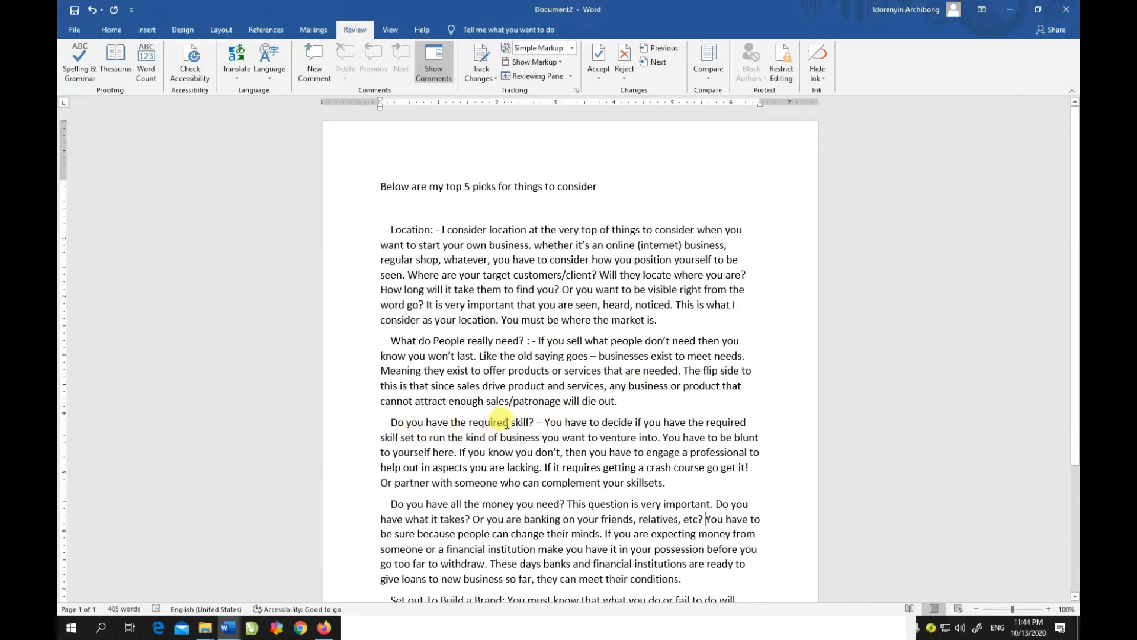
- Look up "required" from the "Do you have the required skill?" heading in the thesaurus, and browse the synonyms of "essential"
drag(507, 423, 469, 424)
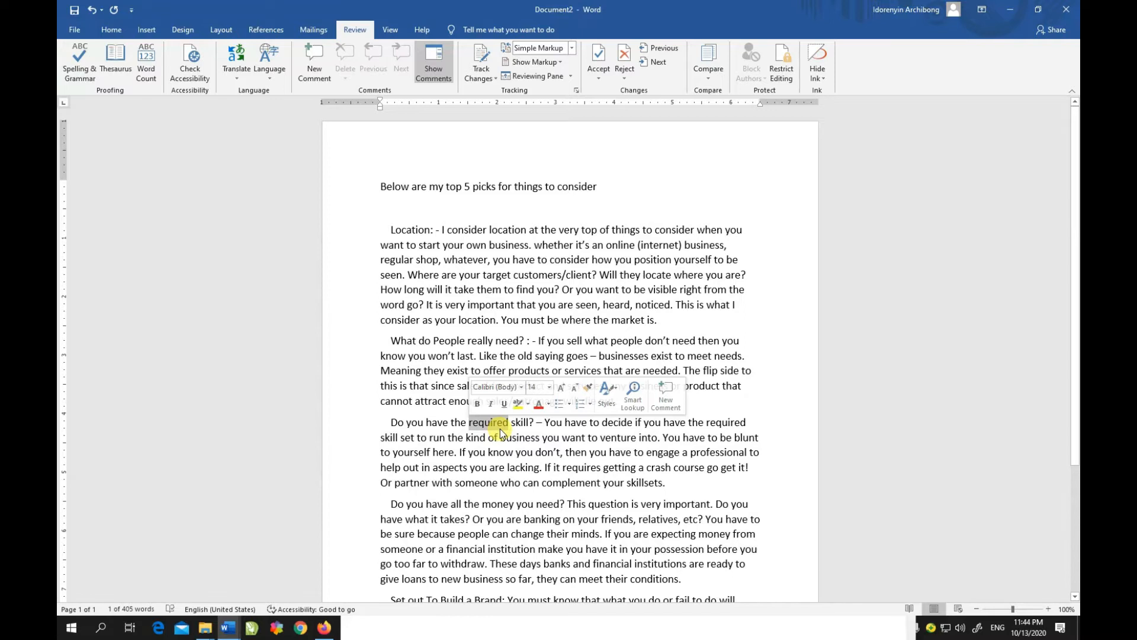
click(116, 62)
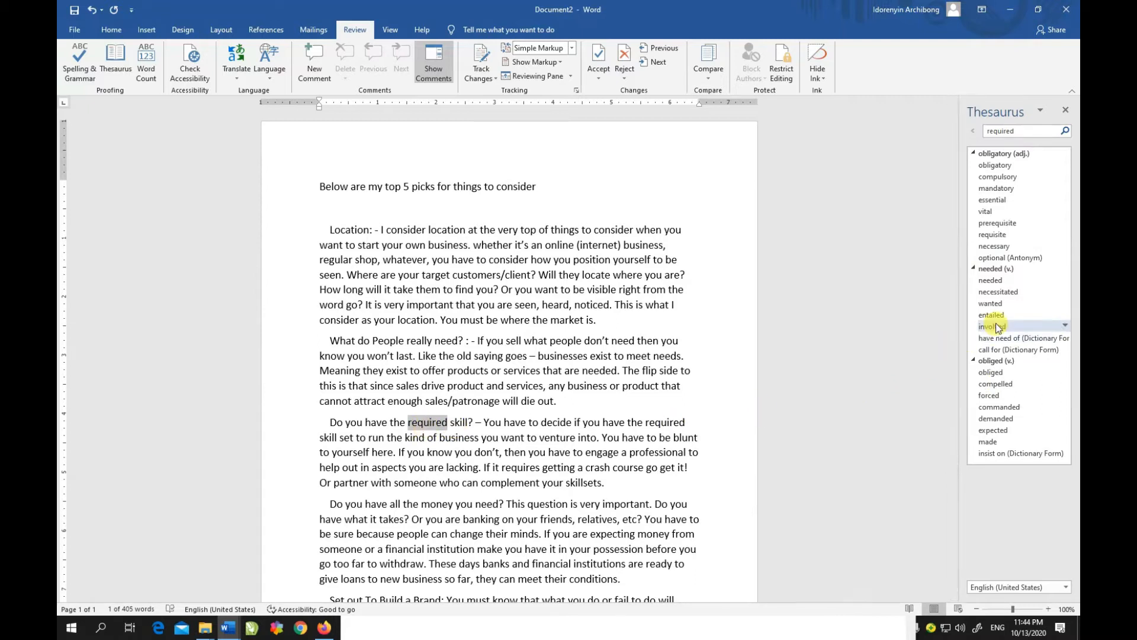
click(992, 199)
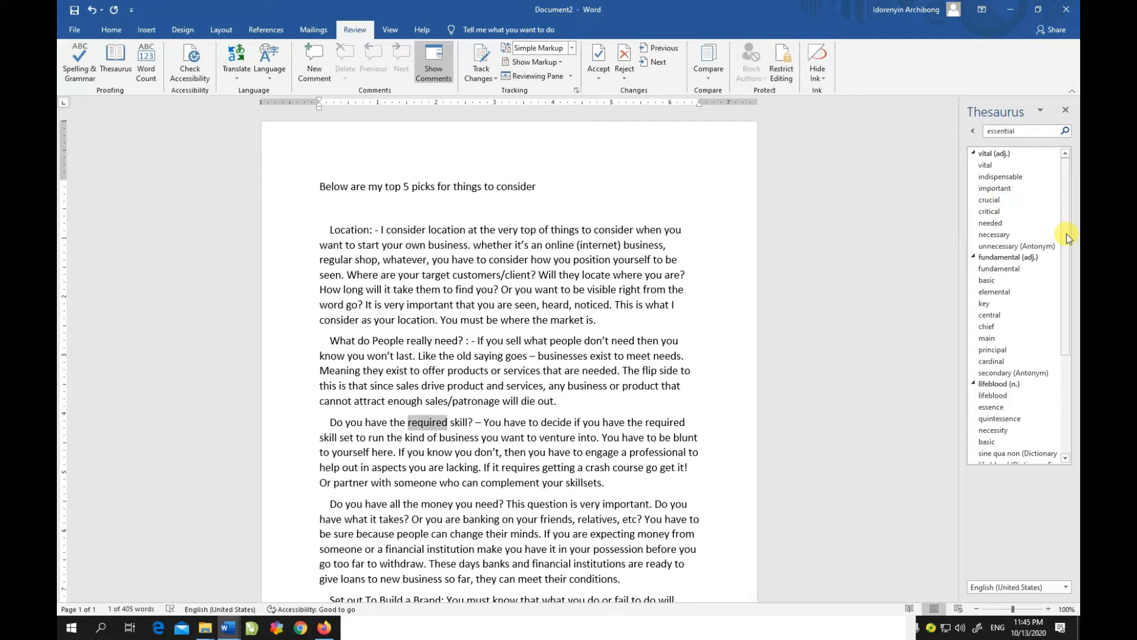
scroll(1068, 237, down, 5)
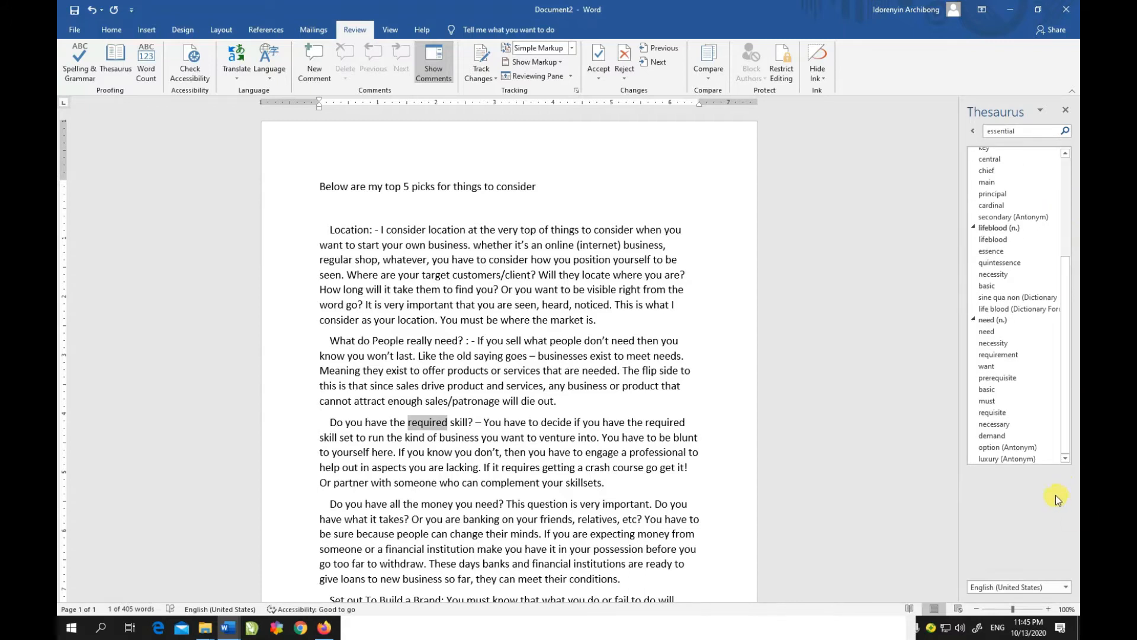
drag(1067, 308, 1073, 205)
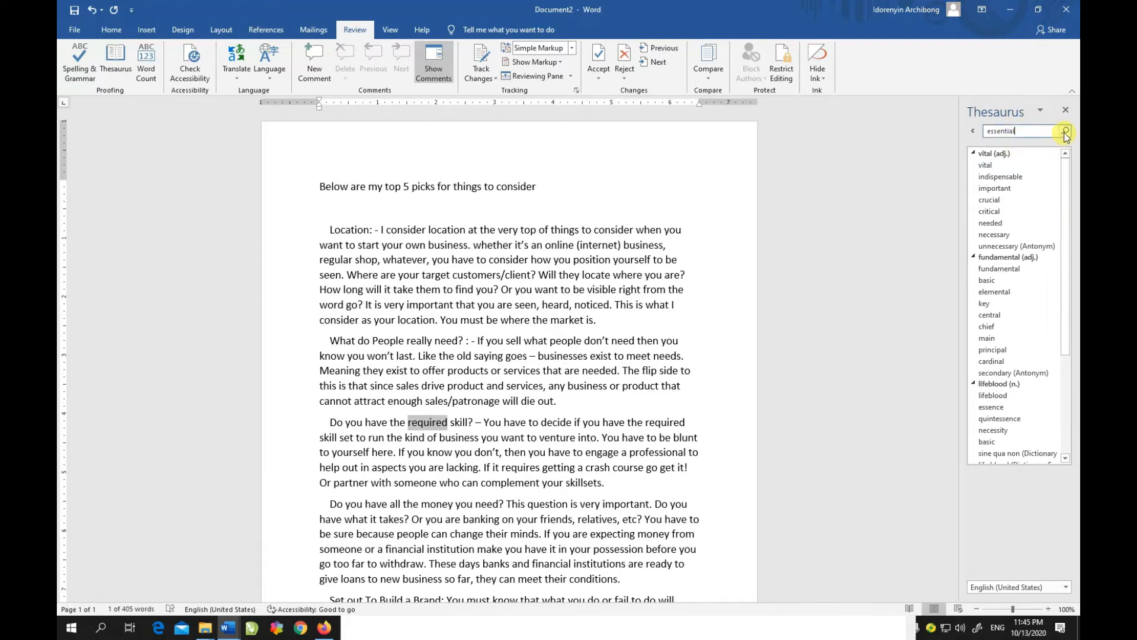
drag(1071, 304, 1073, 243)
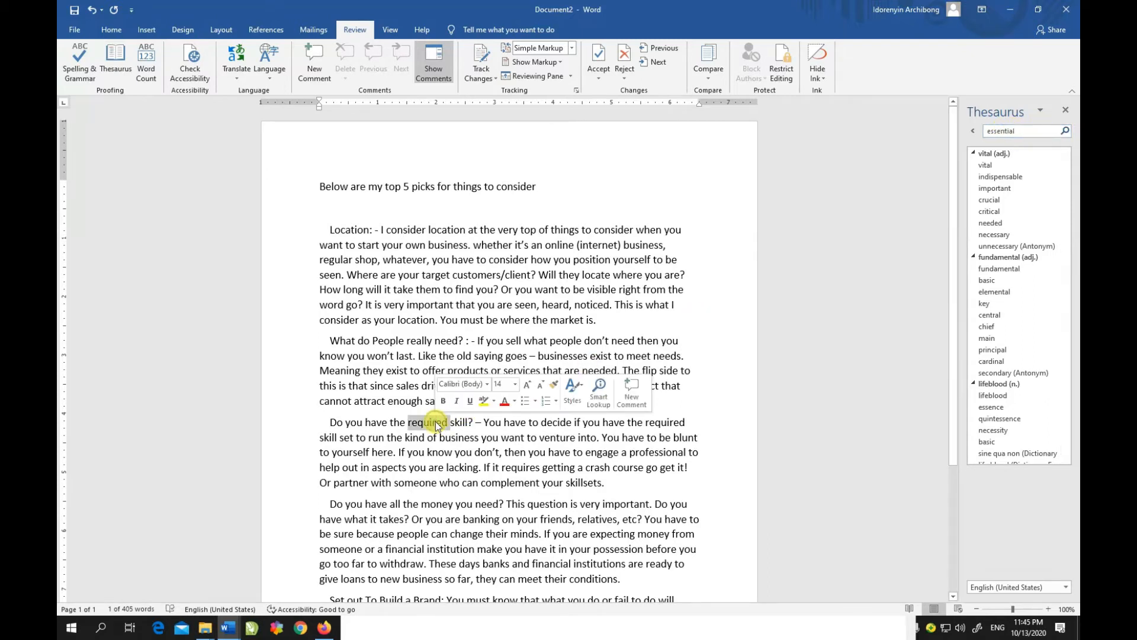
- Replace "required" in "Do you have the required skill?" with the thesaurus synonym "essential"
click(115, 56)
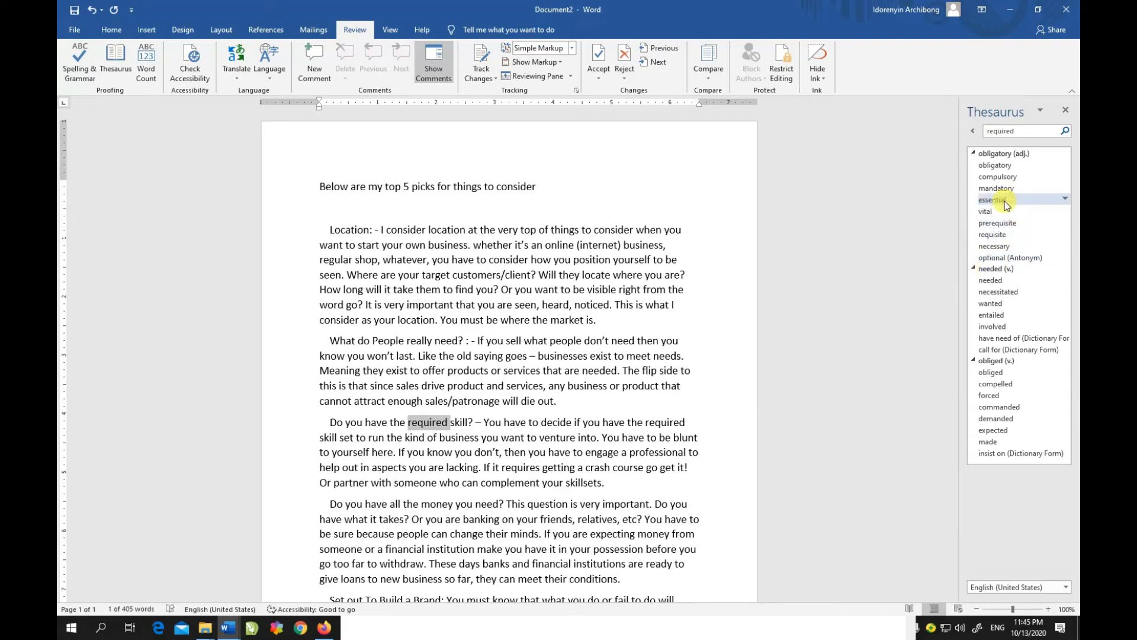
click(1065, 201)
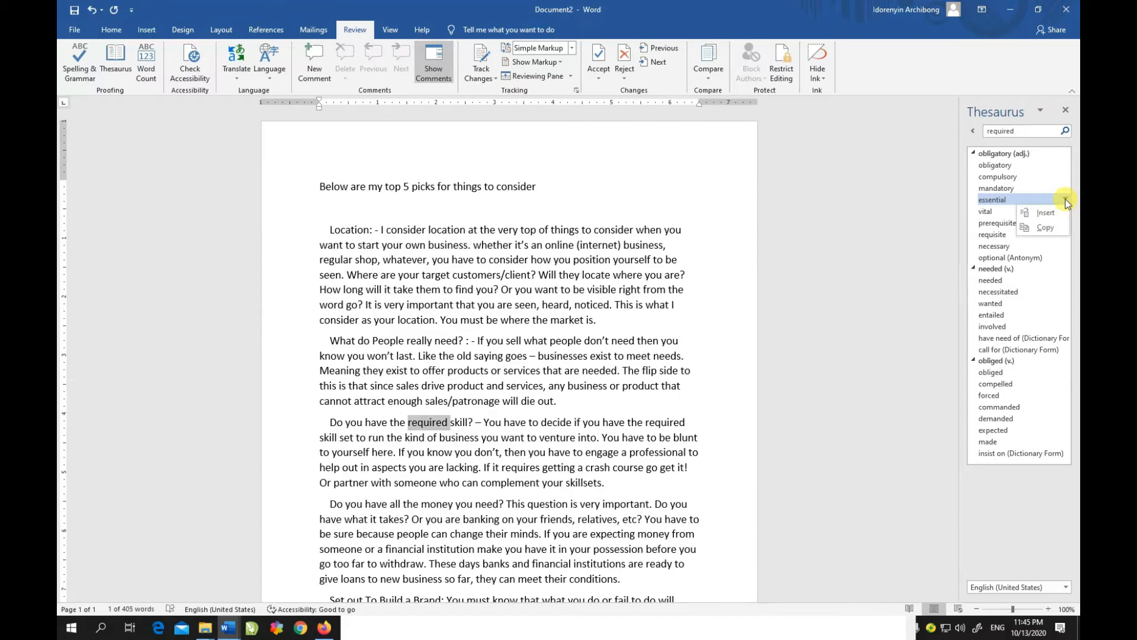
click(1039, 214)
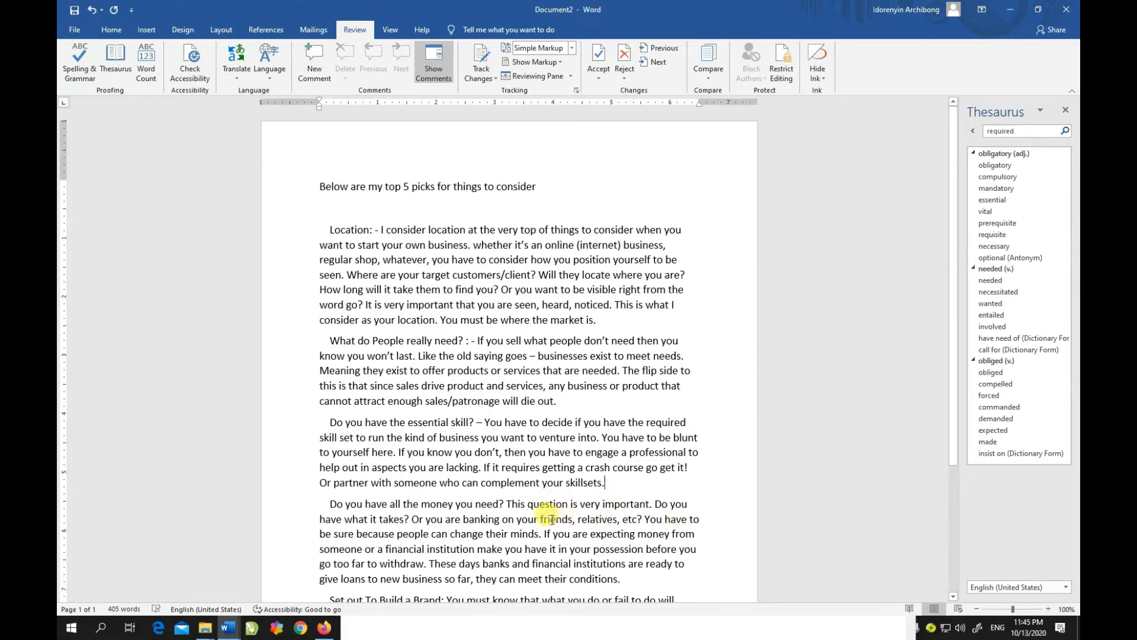
- Look up the phrase "very important" from the money paragraph in the thesaurus
drag(602, 505, 651, 505)
click(597, 503)
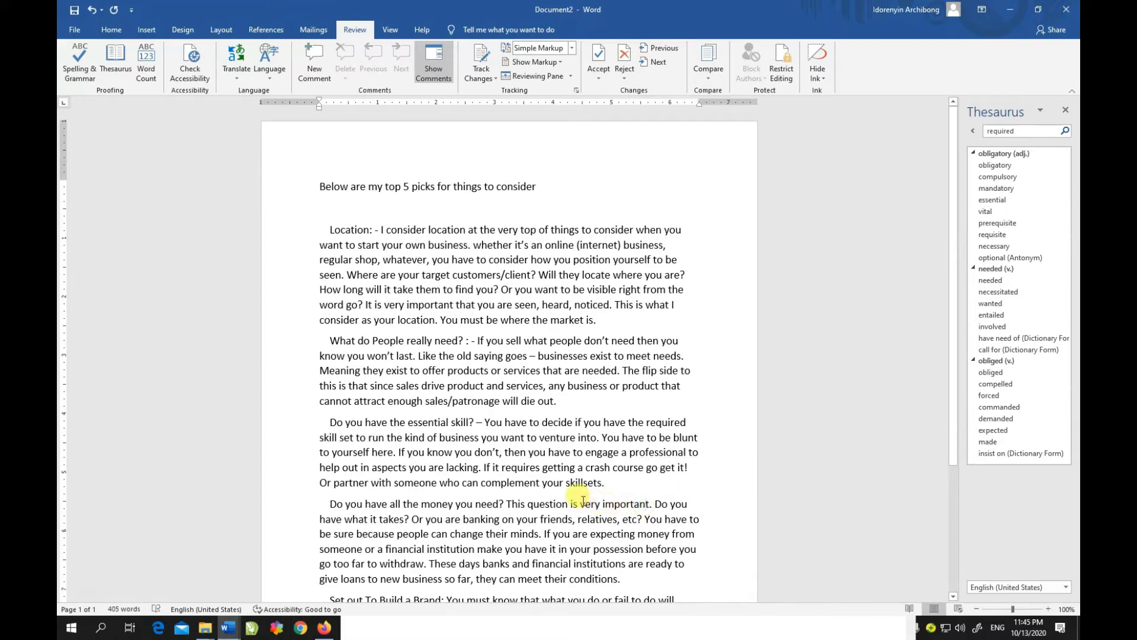
drag(581, 504, 649, 504)
click(598, 504)
click(596, 503)
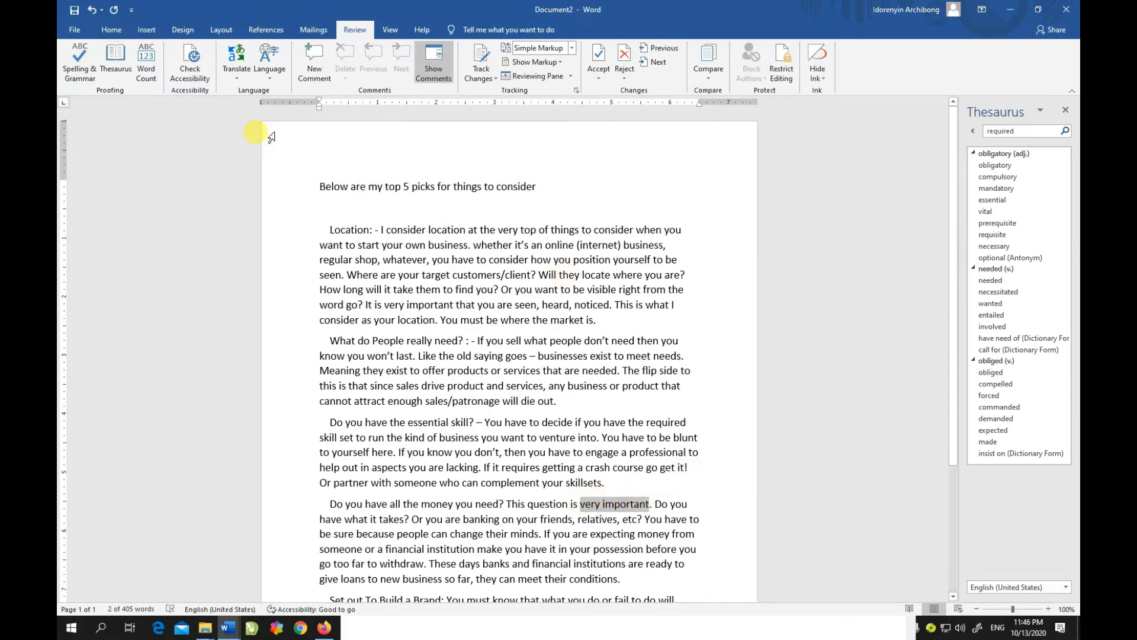
click(116, 62)
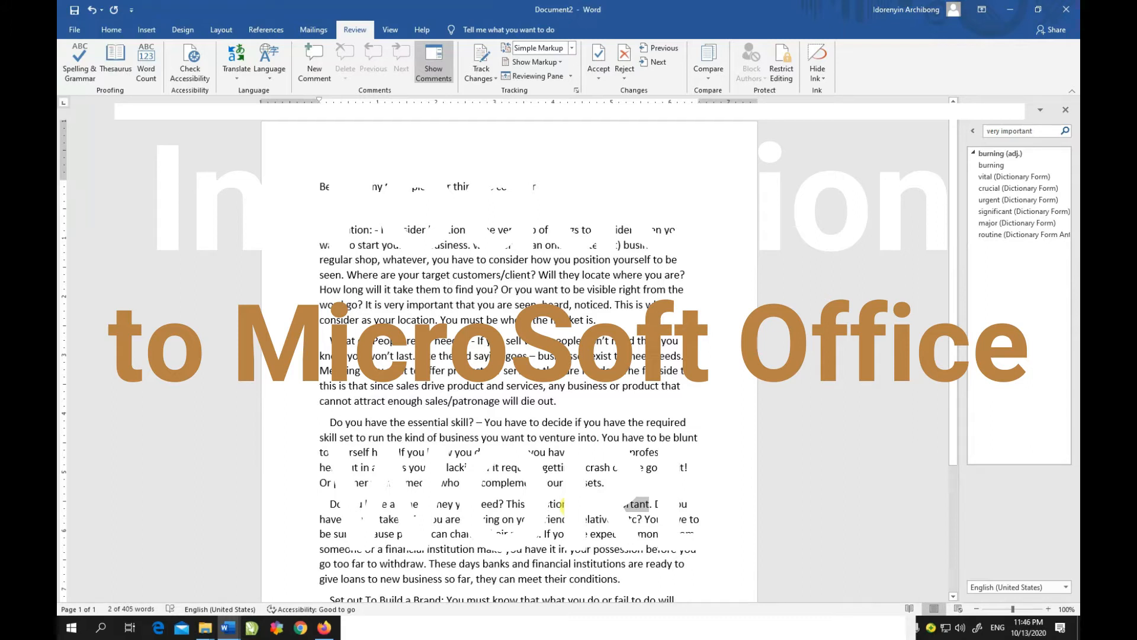
- Replace "important" in "This question is very important" with the thesaurus synonym "significant"
click(595, 514)
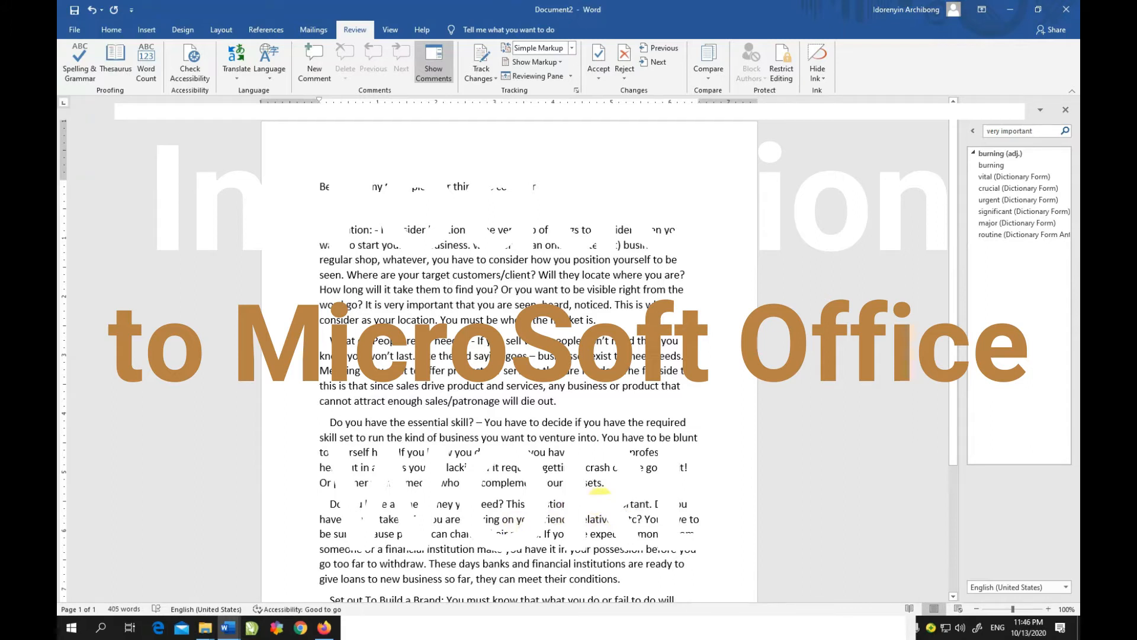
drag(625, 505, 649, 504)
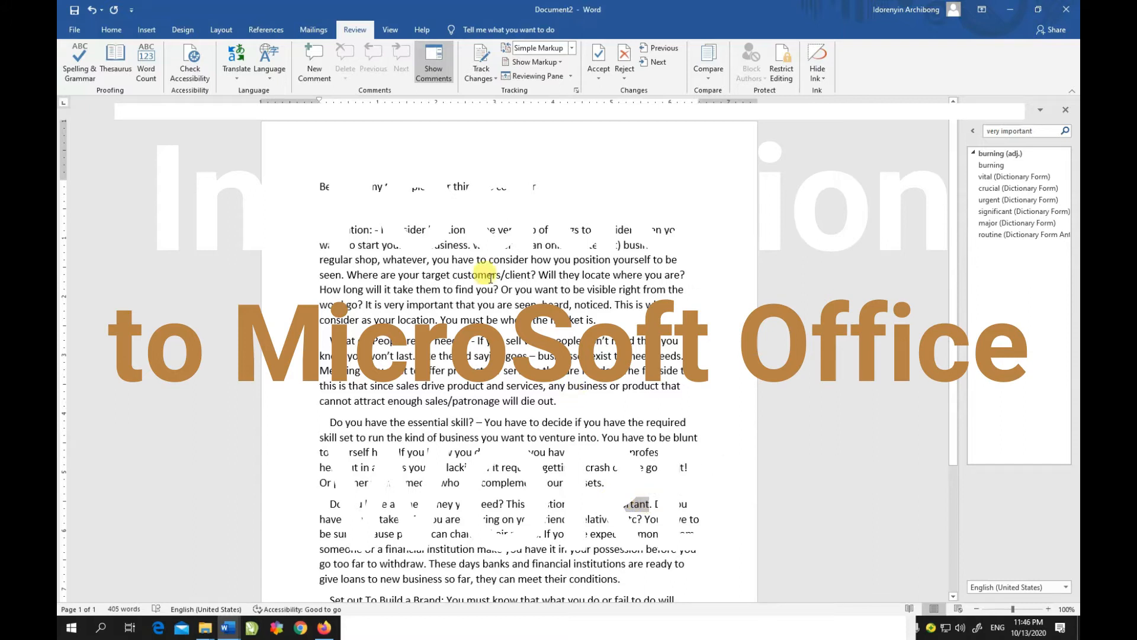
click(116, 57)
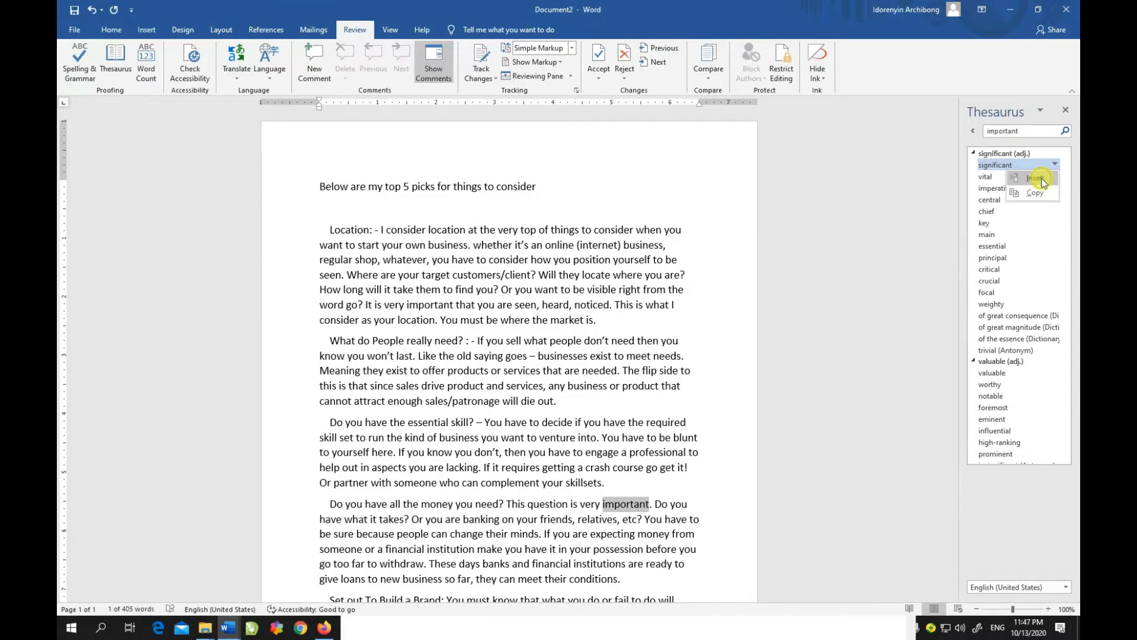
click(1042, 179)
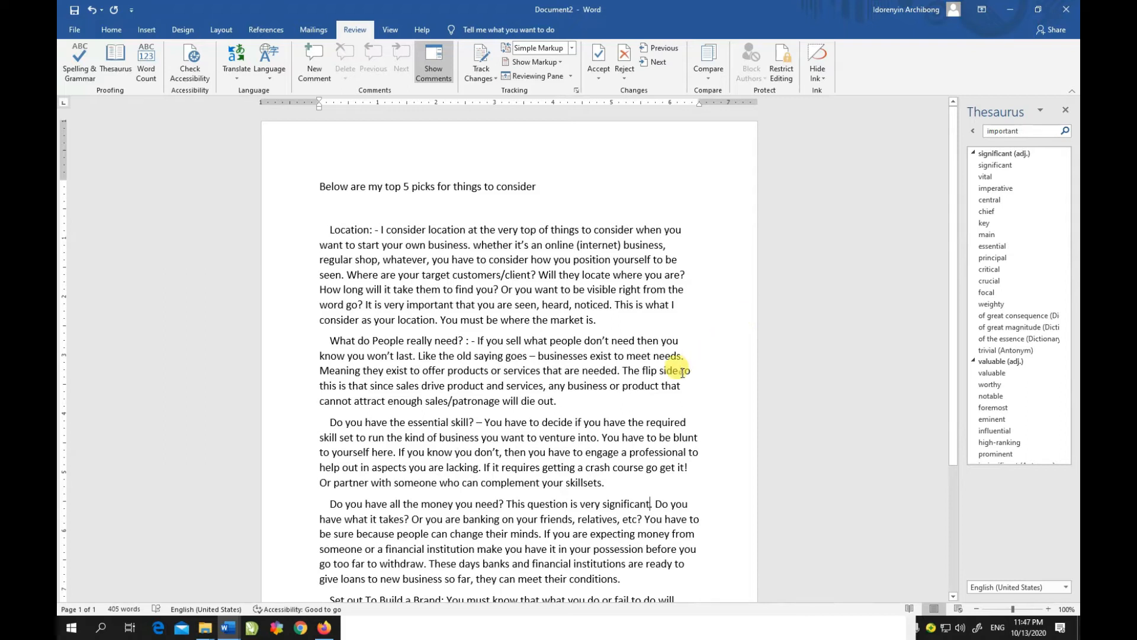
- Check the document's word count statistics and close them
drag(952, 261, 933, 418)
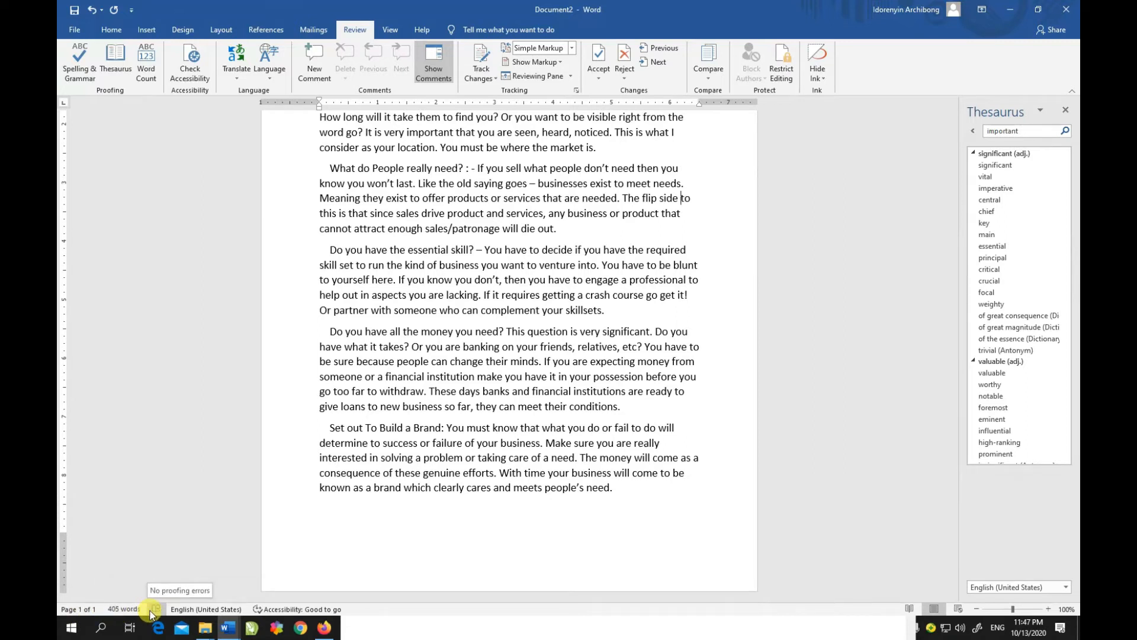
click(148, 68)
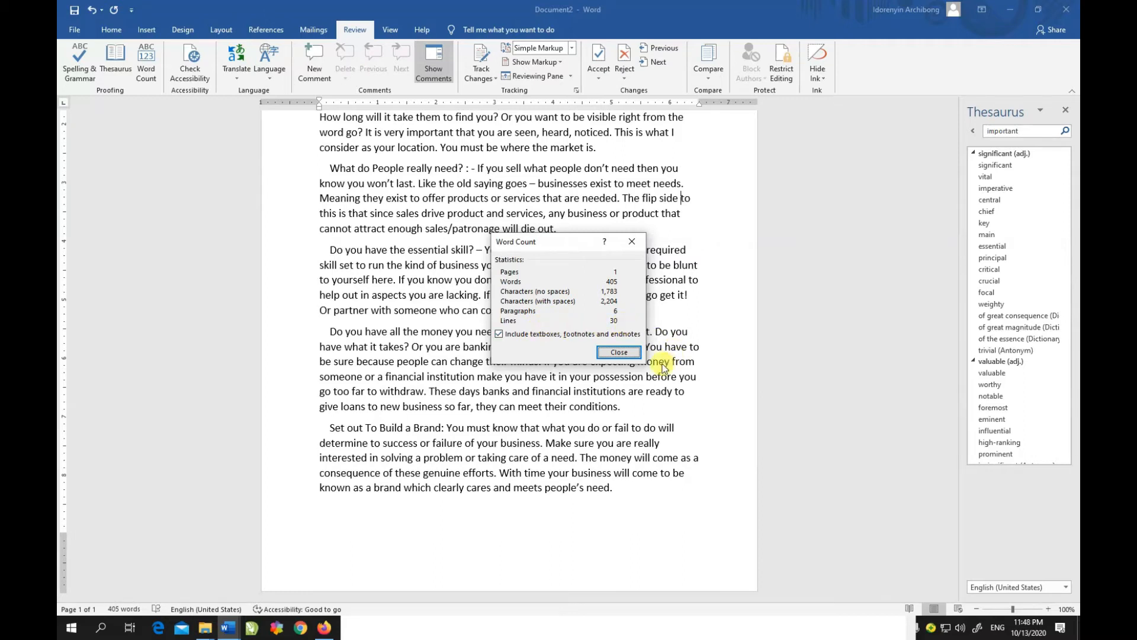
click(635, 351)
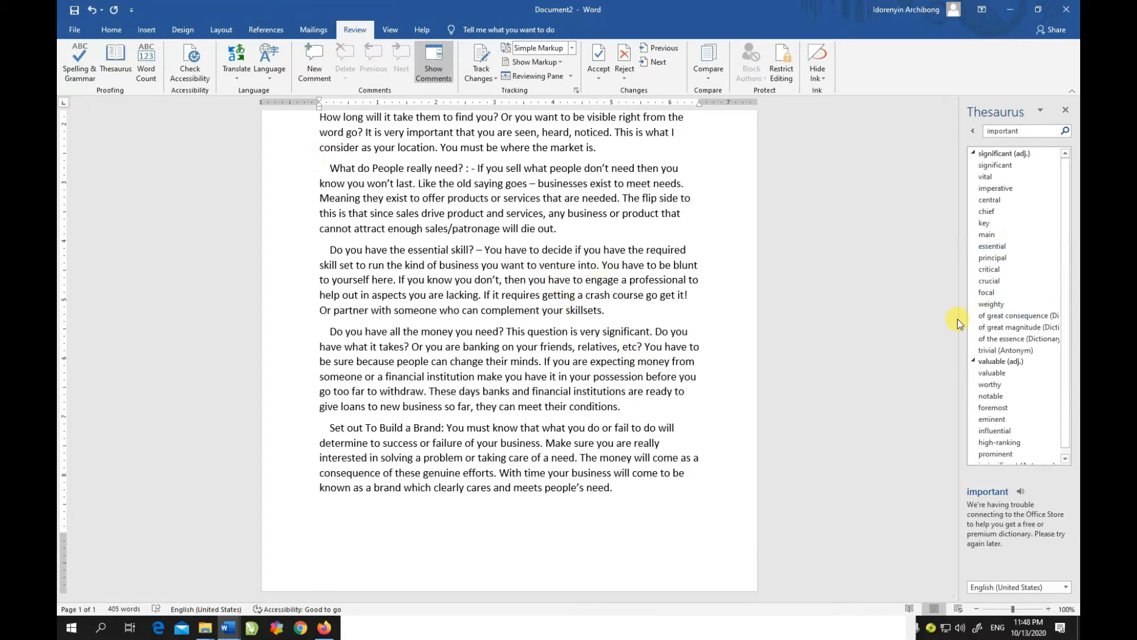
drag(957, 318, 964, 180)
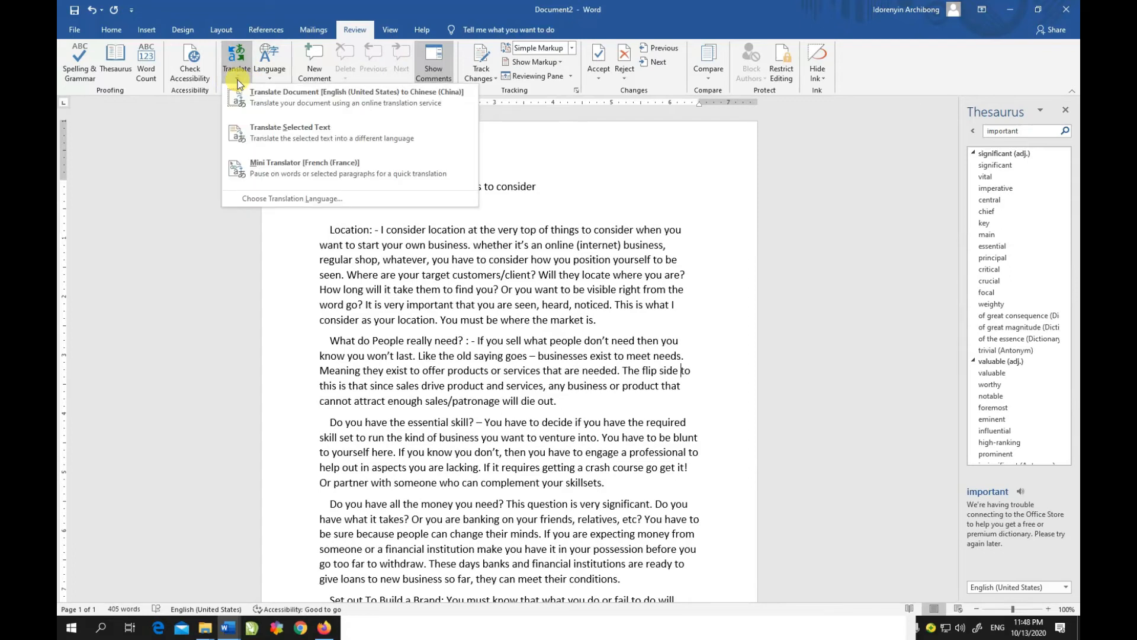
click(425, 265)
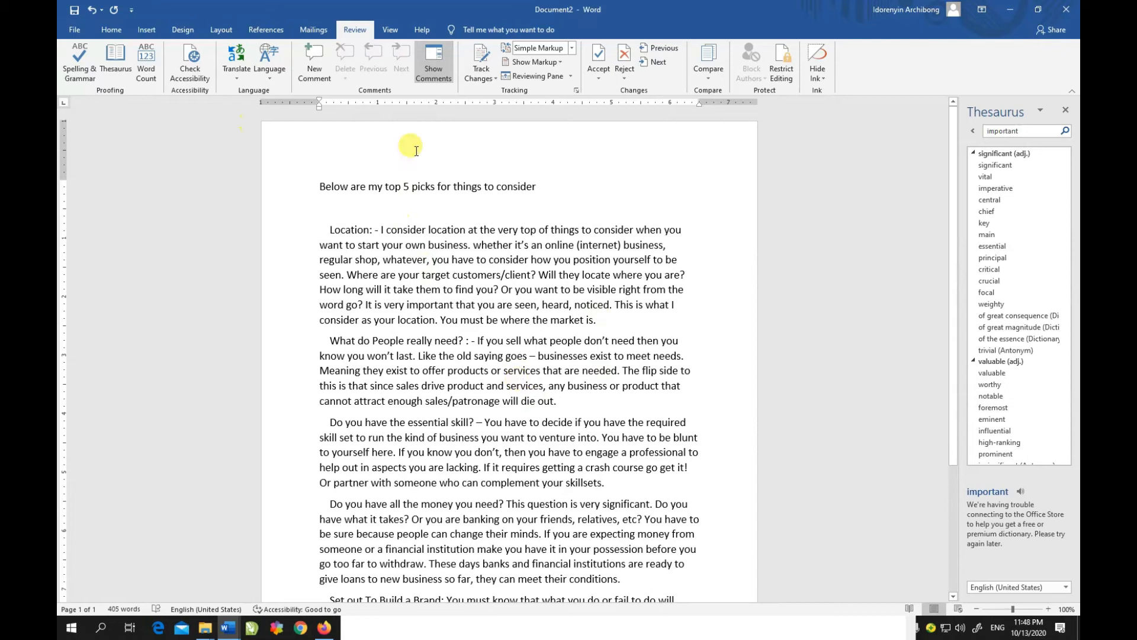
click(237, 70)
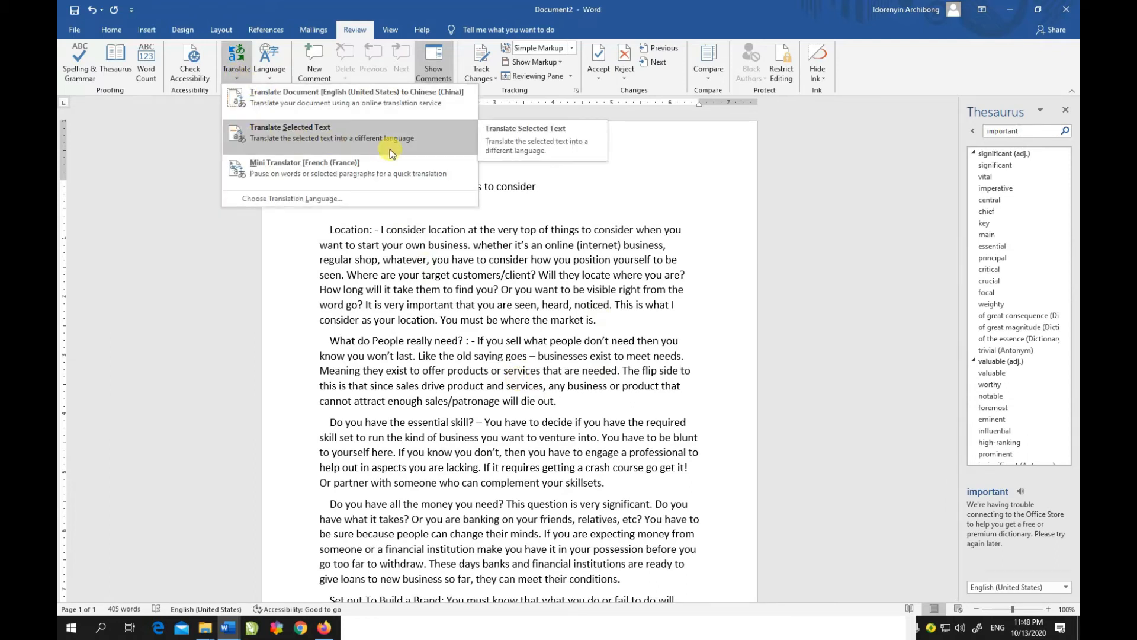
click(383, 244)
- Translate the Location paragraph from English (United States) into Russian and read through the translation
drag(329, 231, 620, 319)
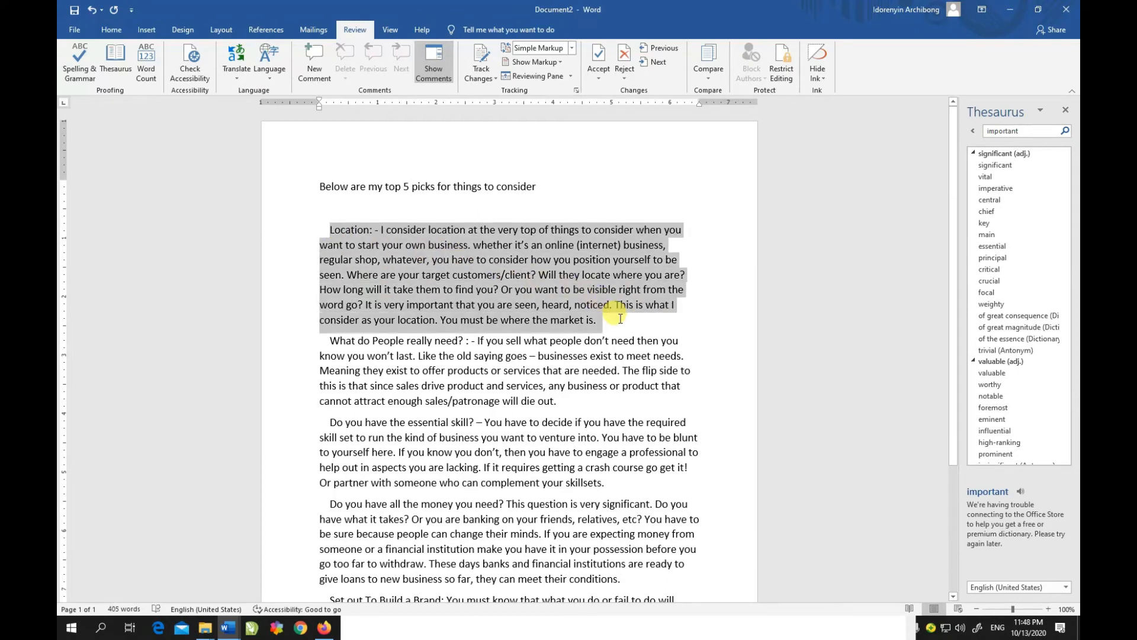
click(232, 82)
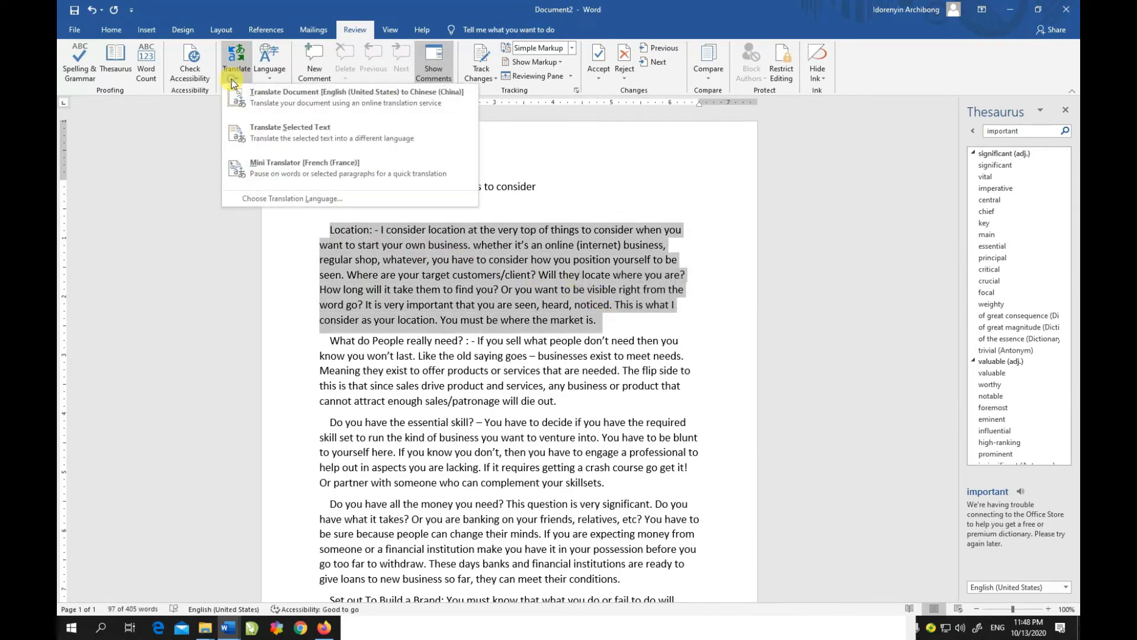
click(274, 131)
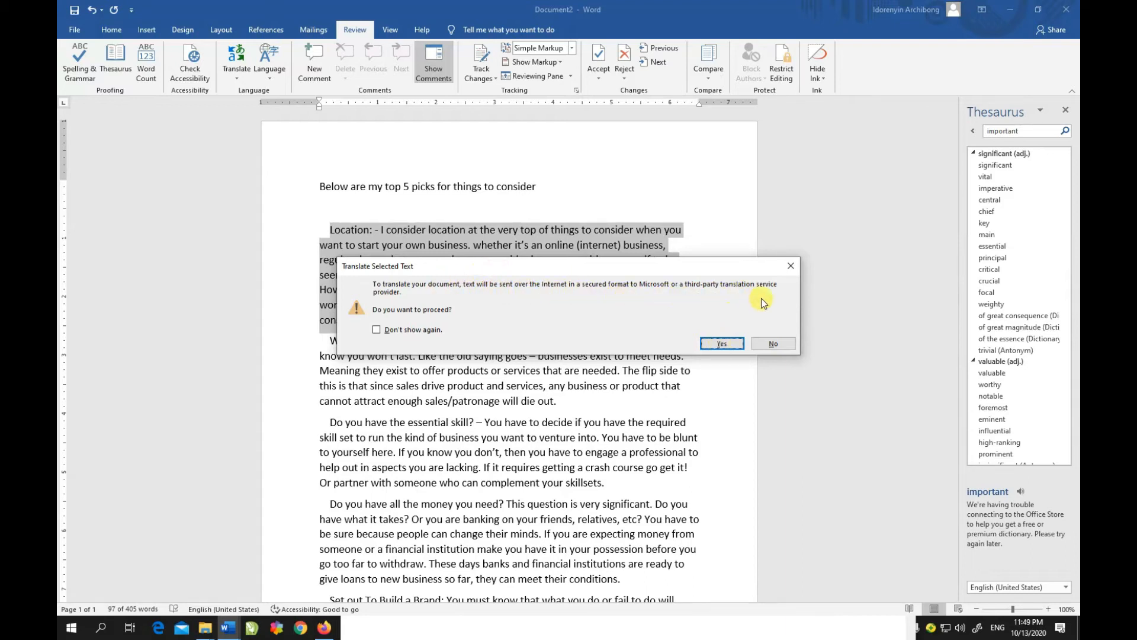
click(716, 345)
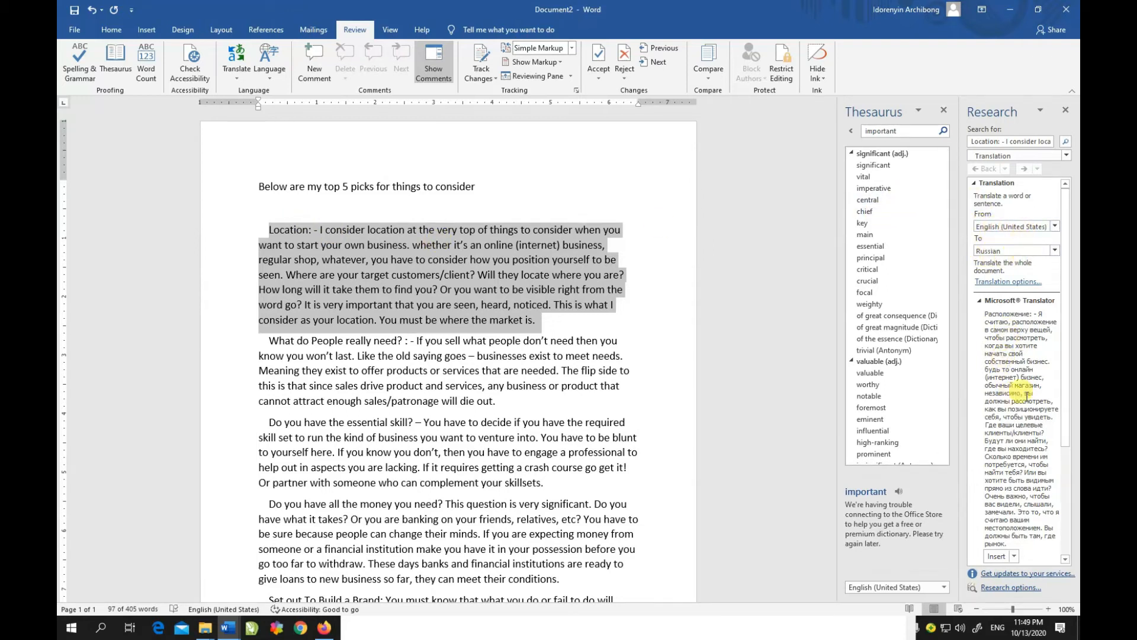
scroll(1060, 414, down, 3)
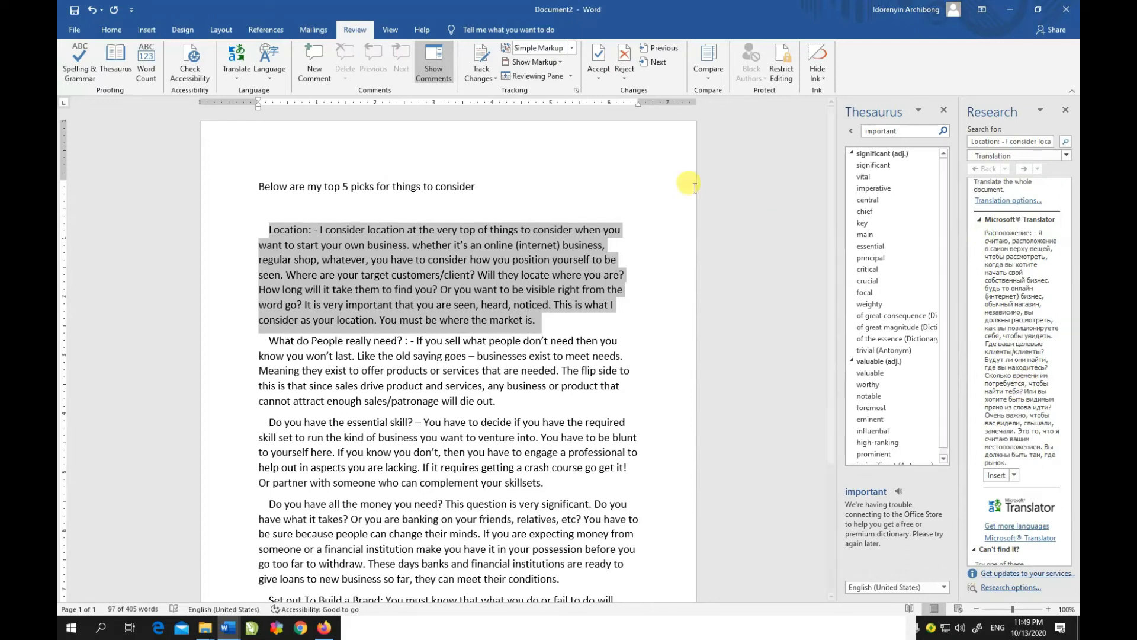
- Select "essential skill" in the skill paragraph and turn on the French (France) Mini Translator, agreeing to send text online
click(400, 274)
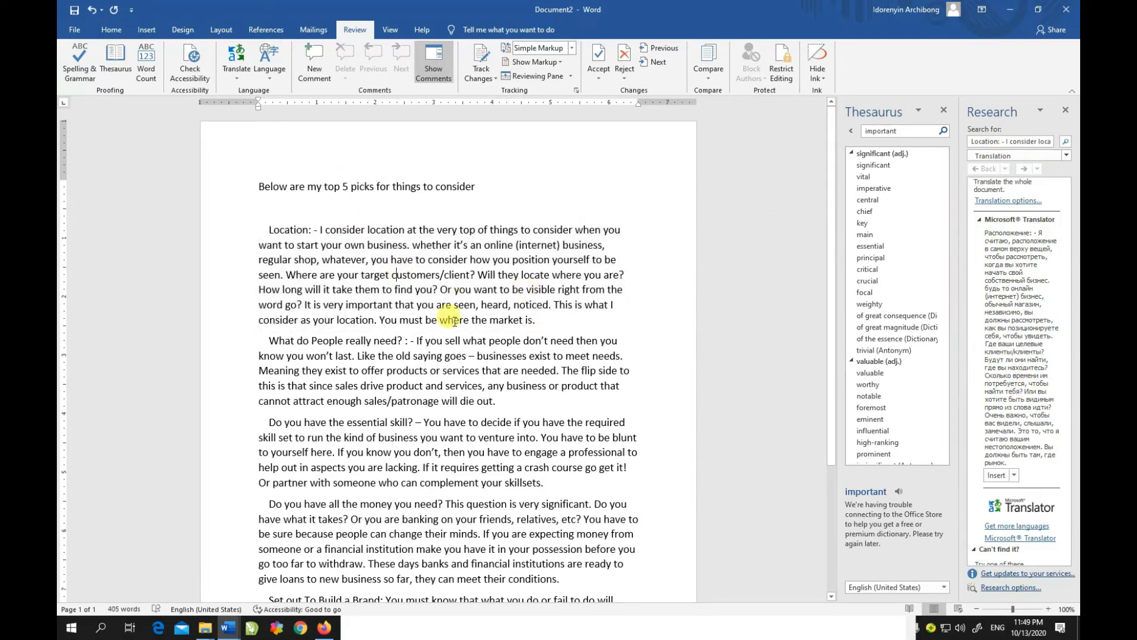
click(238, 75)
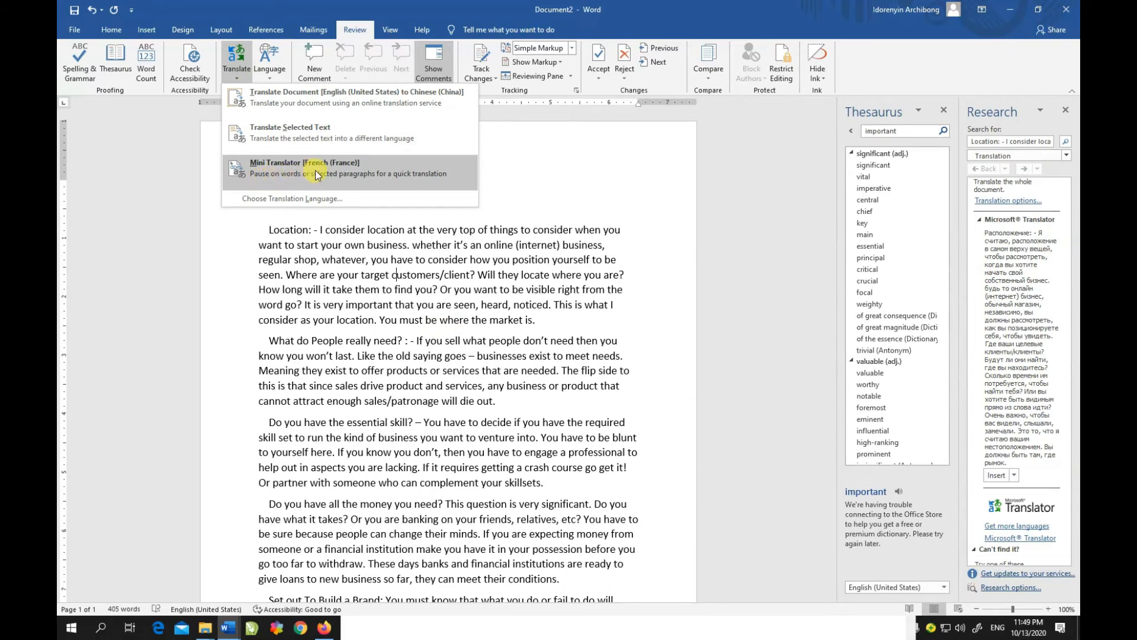
click(370, 365)
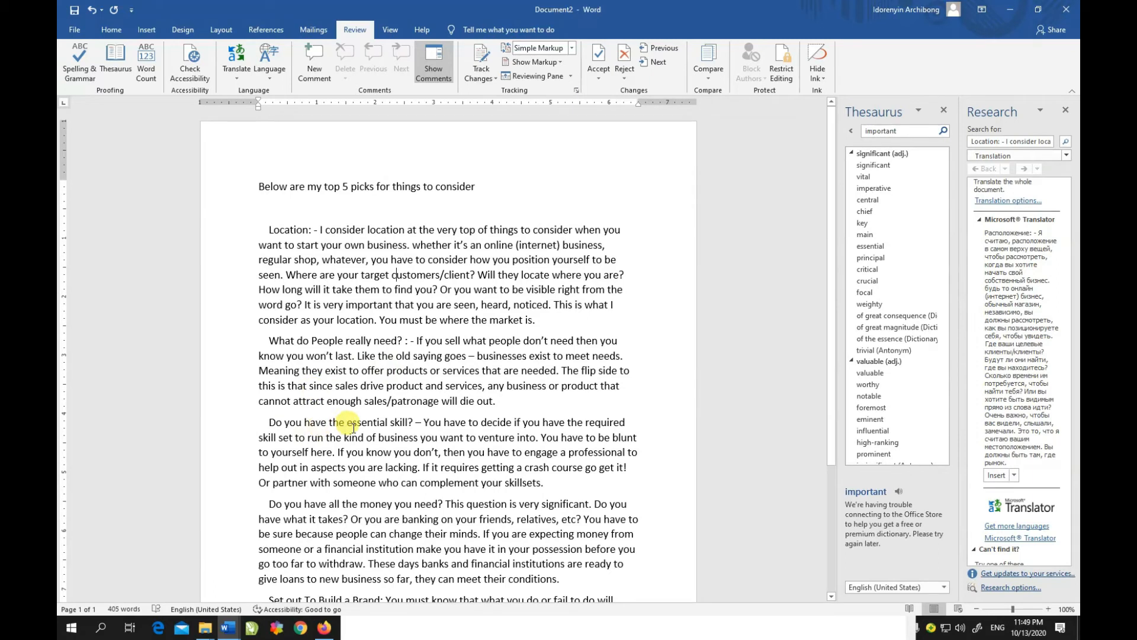
drag(349, 424, 408, 422)
click(236, 76)
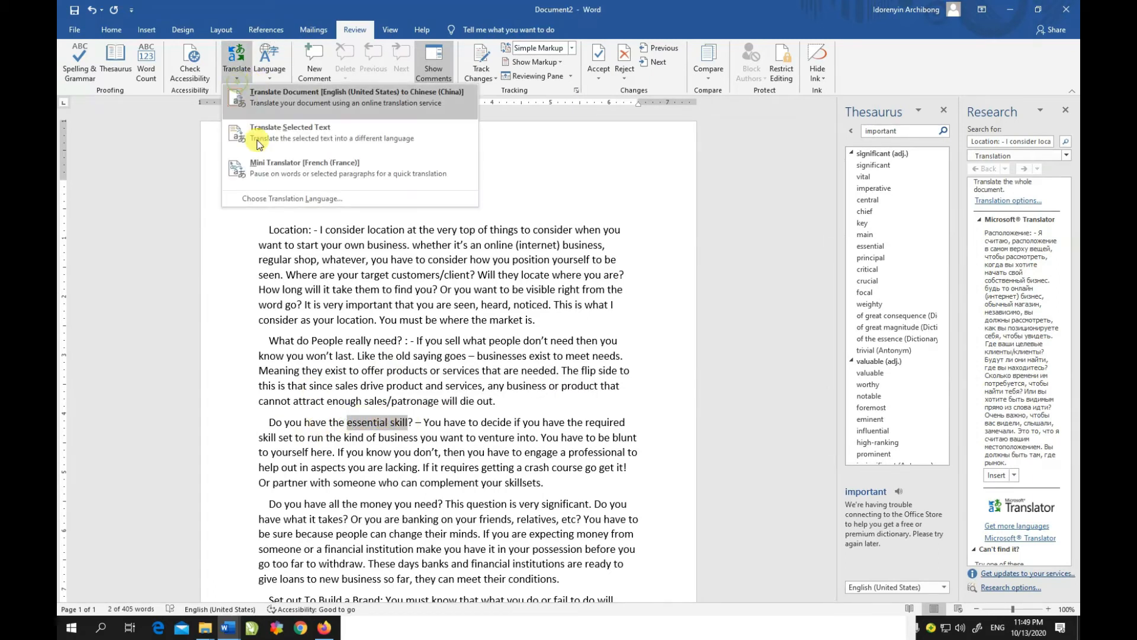
click(266, 172)
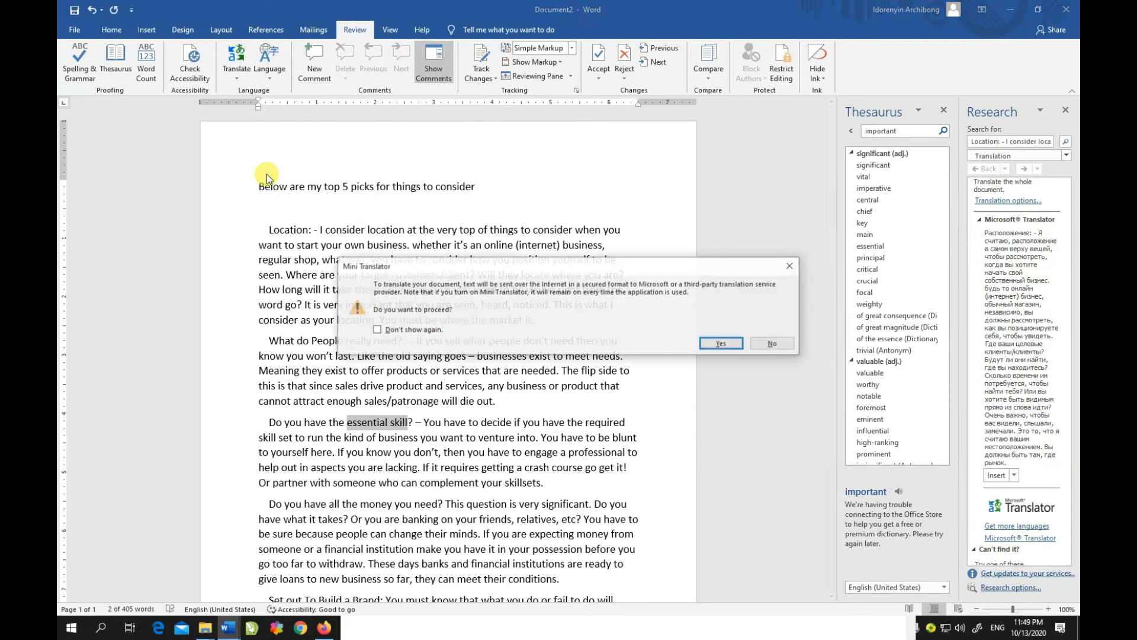
click(723, 343)
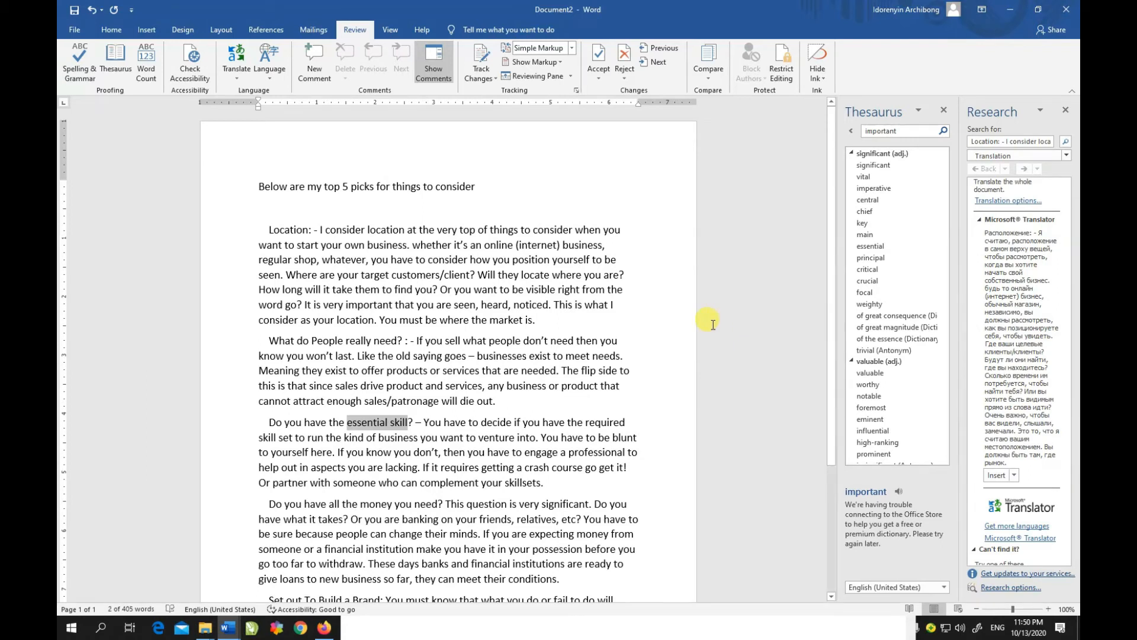
- Close the Research results and turn off the Mini Translator
click(1065, 110)
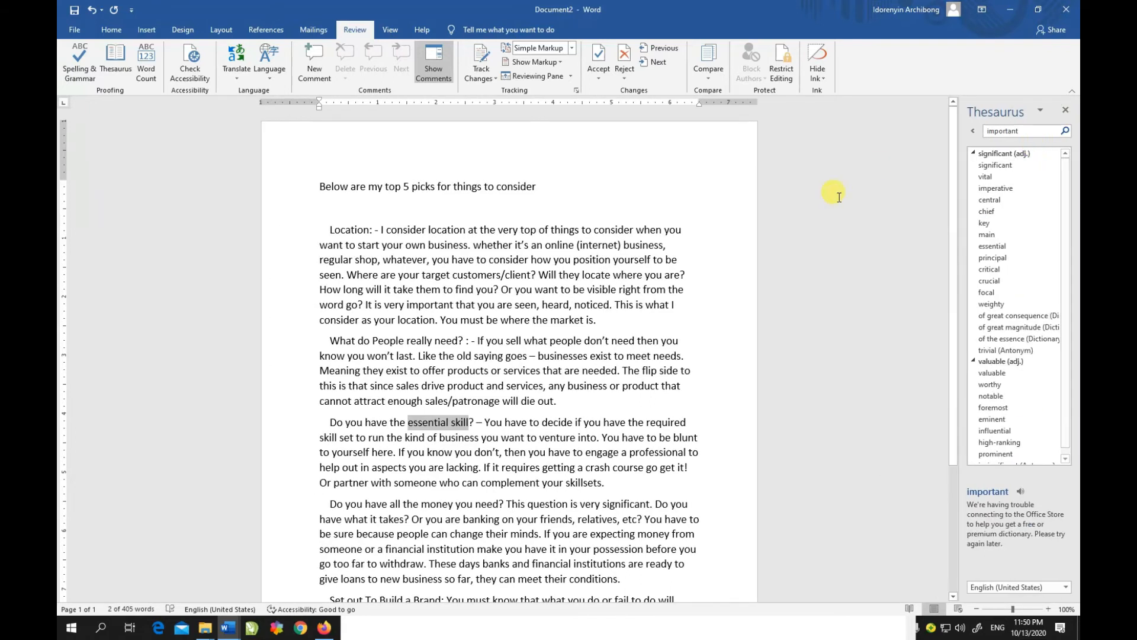
click(237, 79)
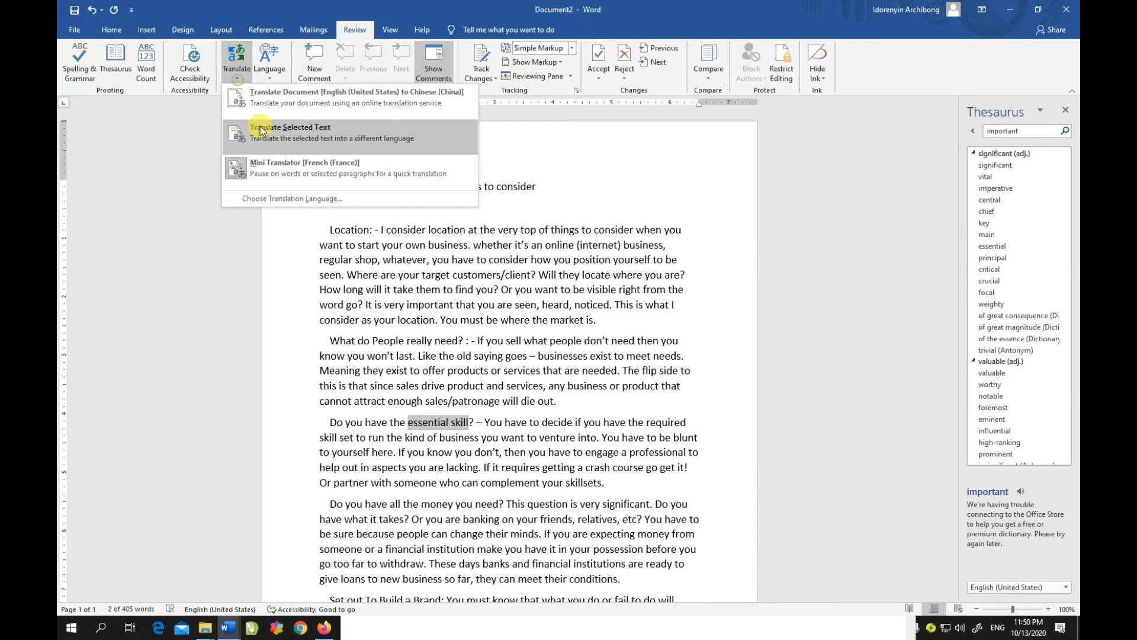
click(261, 168)
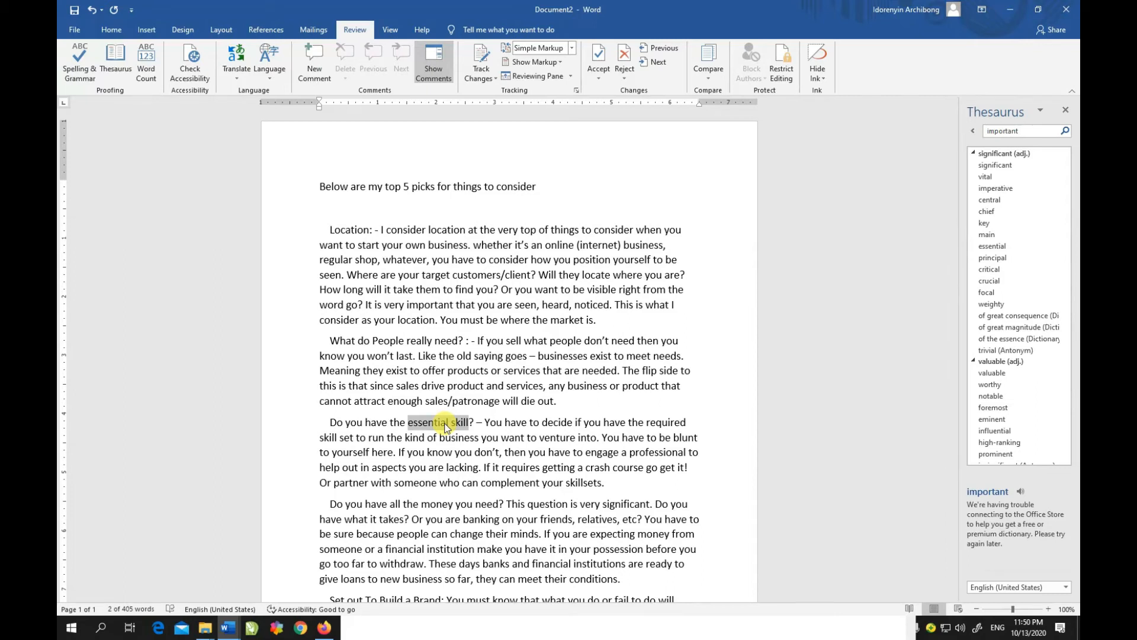
- Check the proofing language options for the selected "essential skill" text and close them without making changes
click(273, 81)
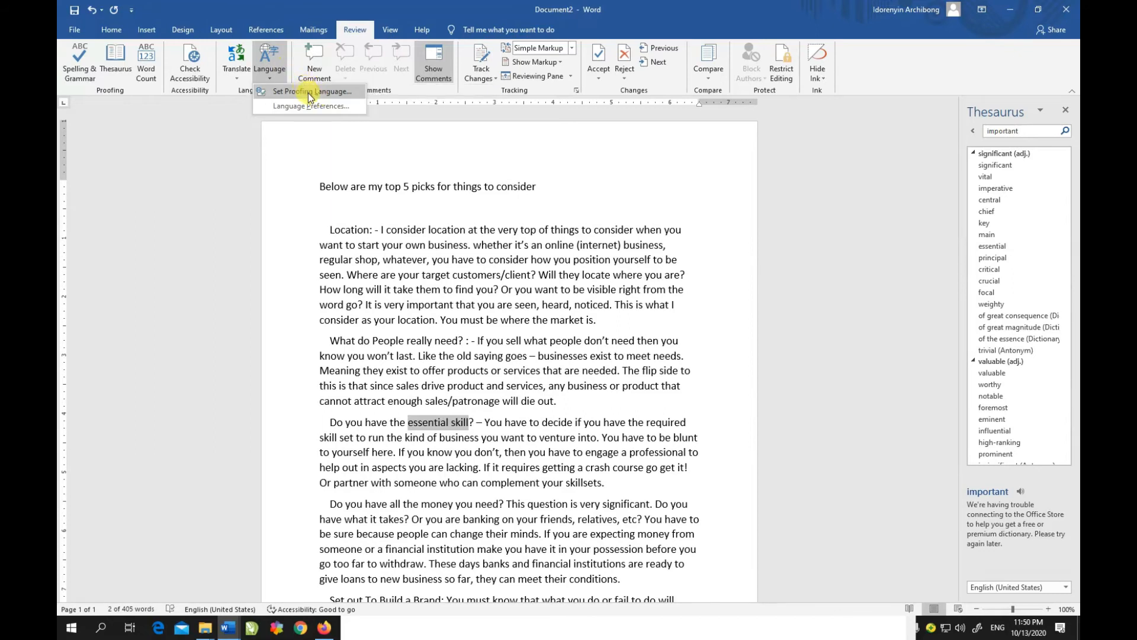
click(308, 93)
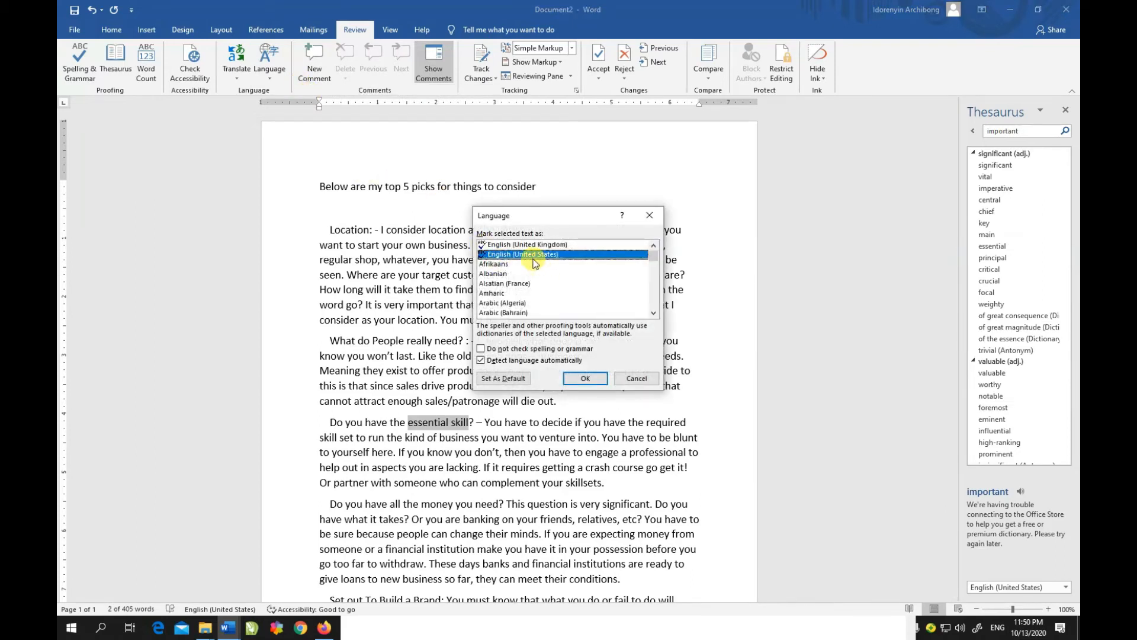
click(631, 377)
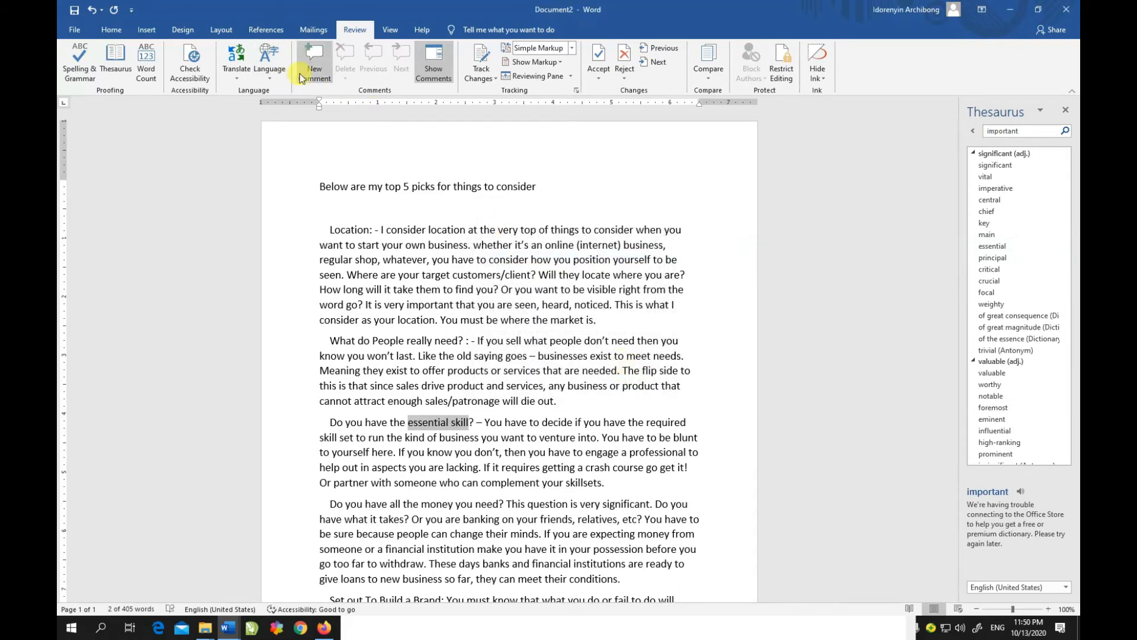
- Add the comment "This is very important" at the end of the "What do People really need?" paragraph
click(646, 382)
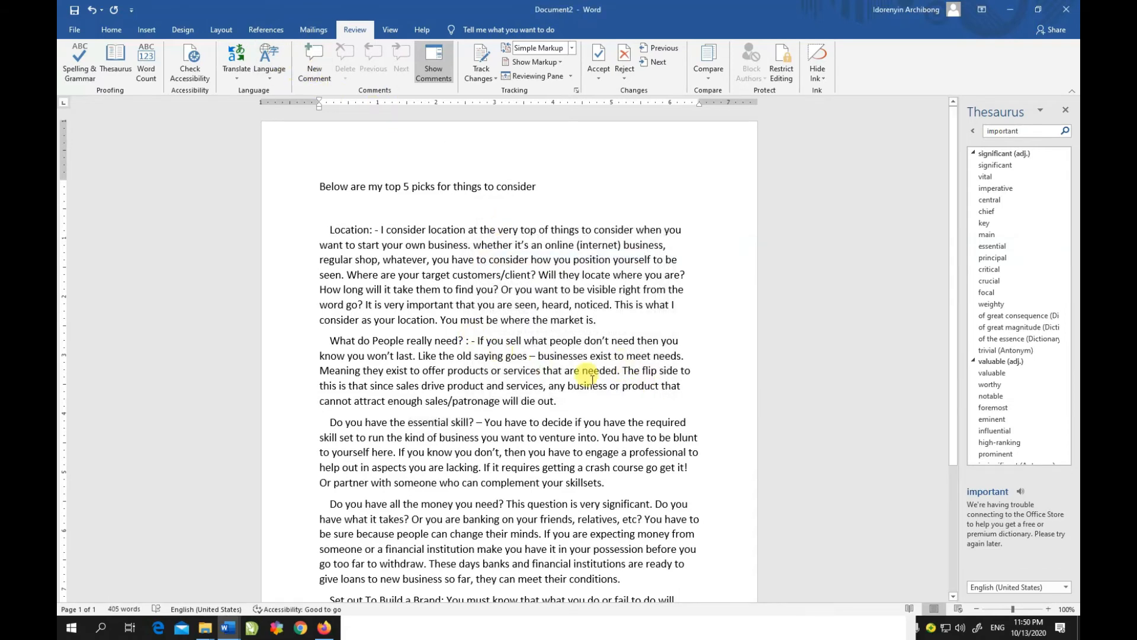
click(574, 402)
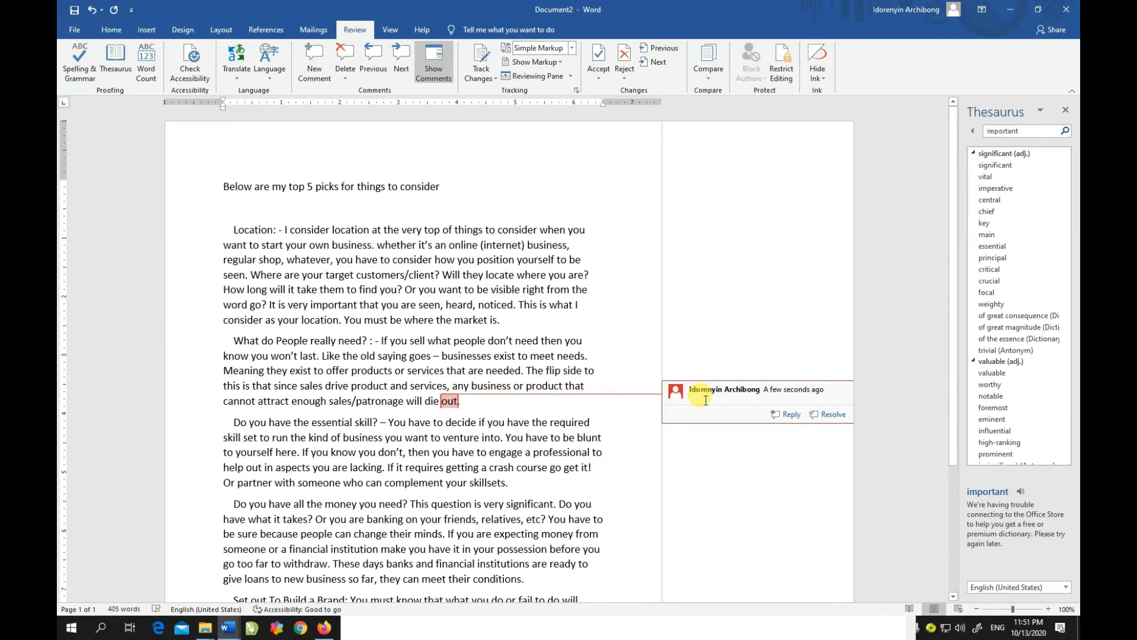
text(This i)
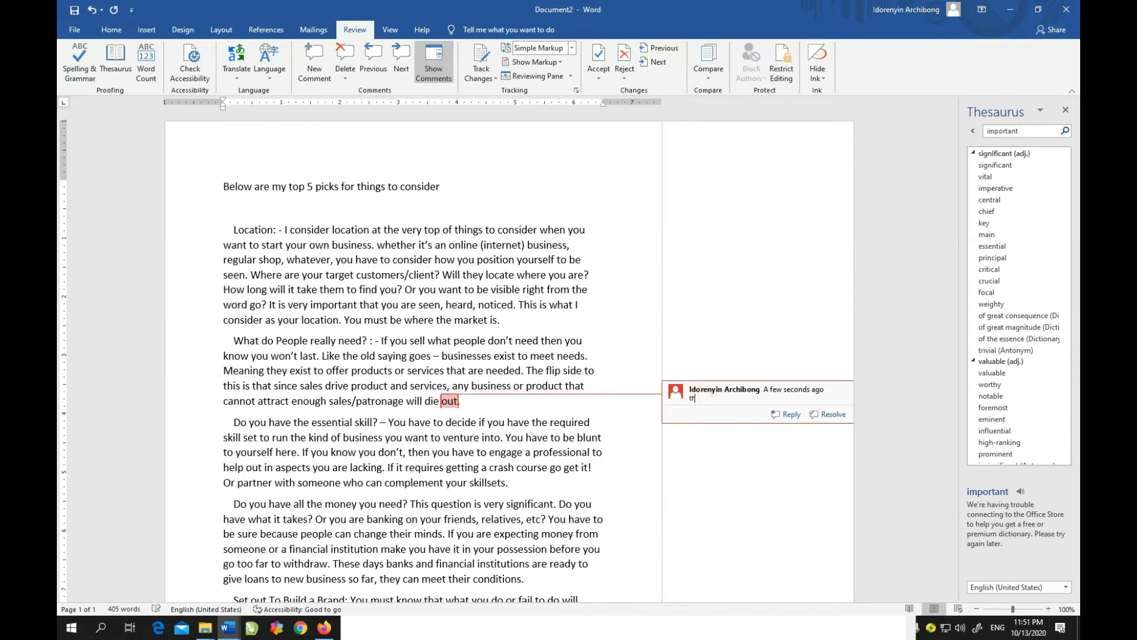
text(s very important)
click(478, 453)
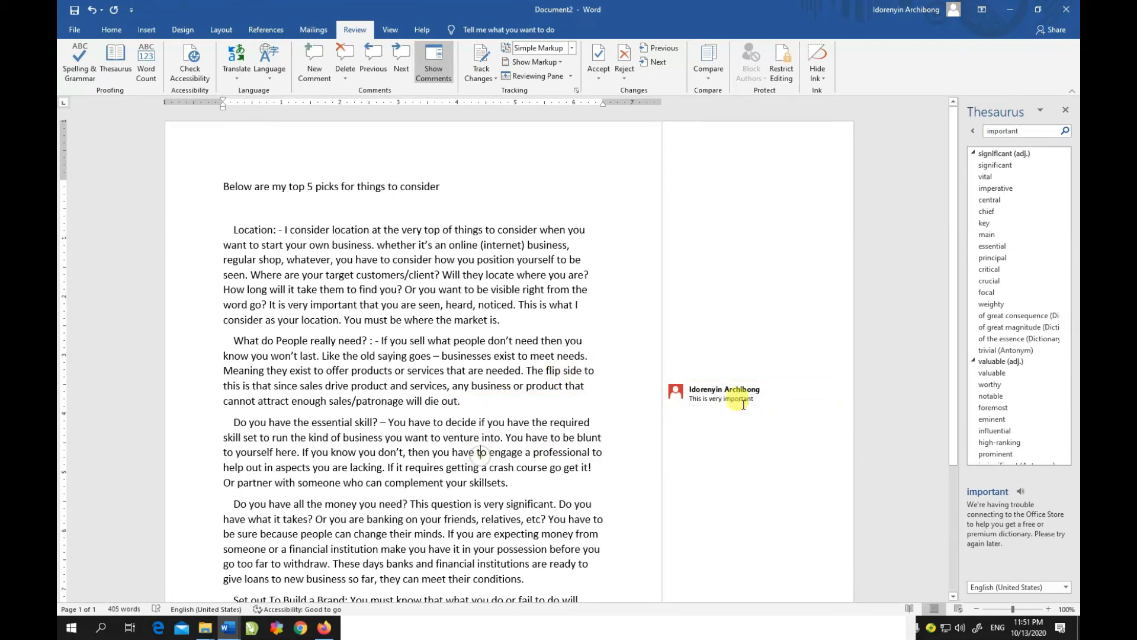
- Insert blank comments on "skillsets" at the end of the skill paragraph and "conditions" at the end of the money paragraph
click(517, 485)
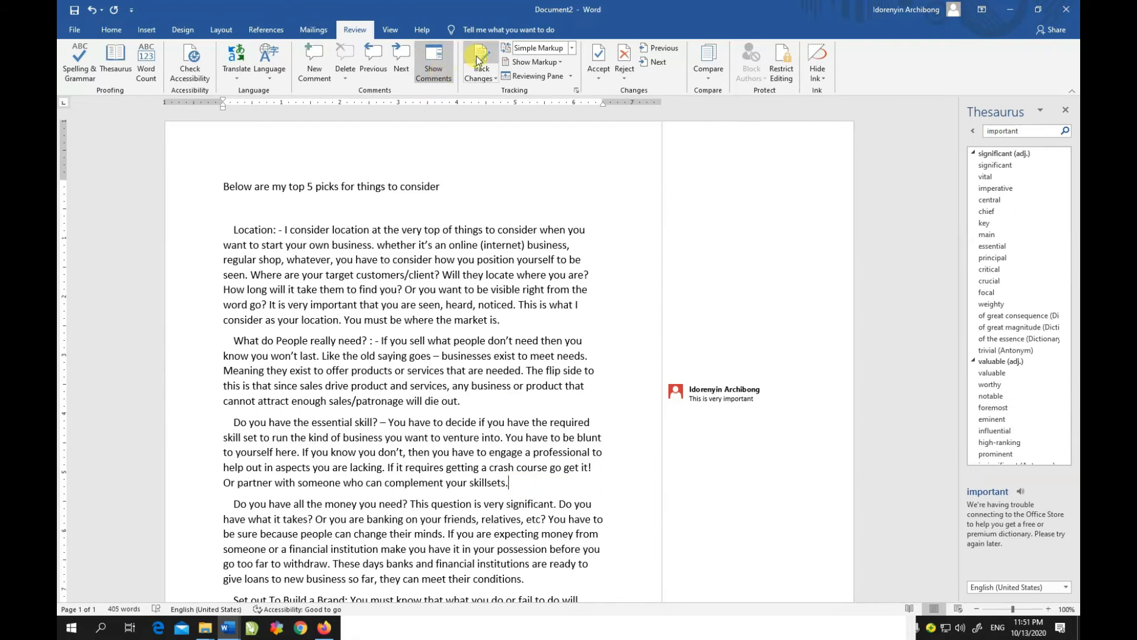
click(321, 61)
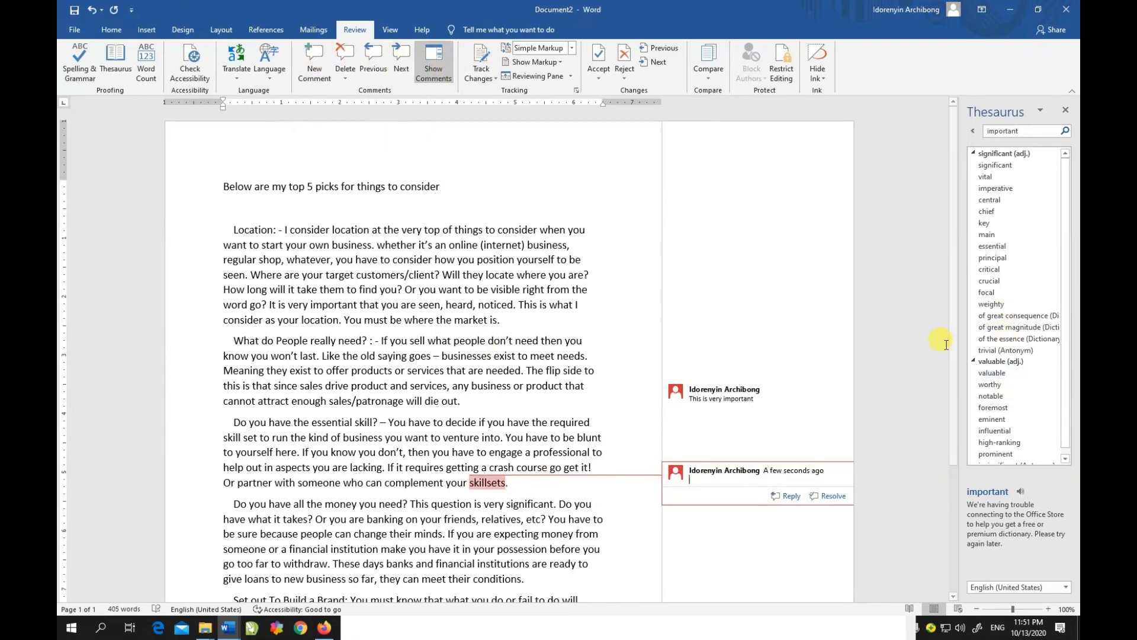
scroll(666, 503, down, 3)
click(534, 481)
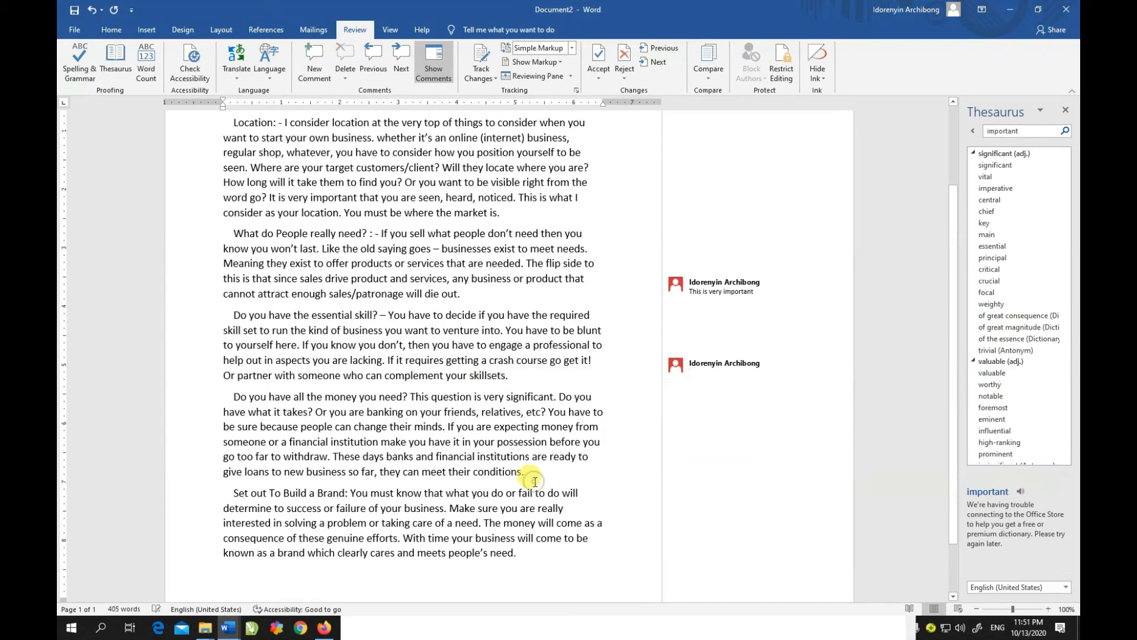
click(313, 58)
click(382, 70)
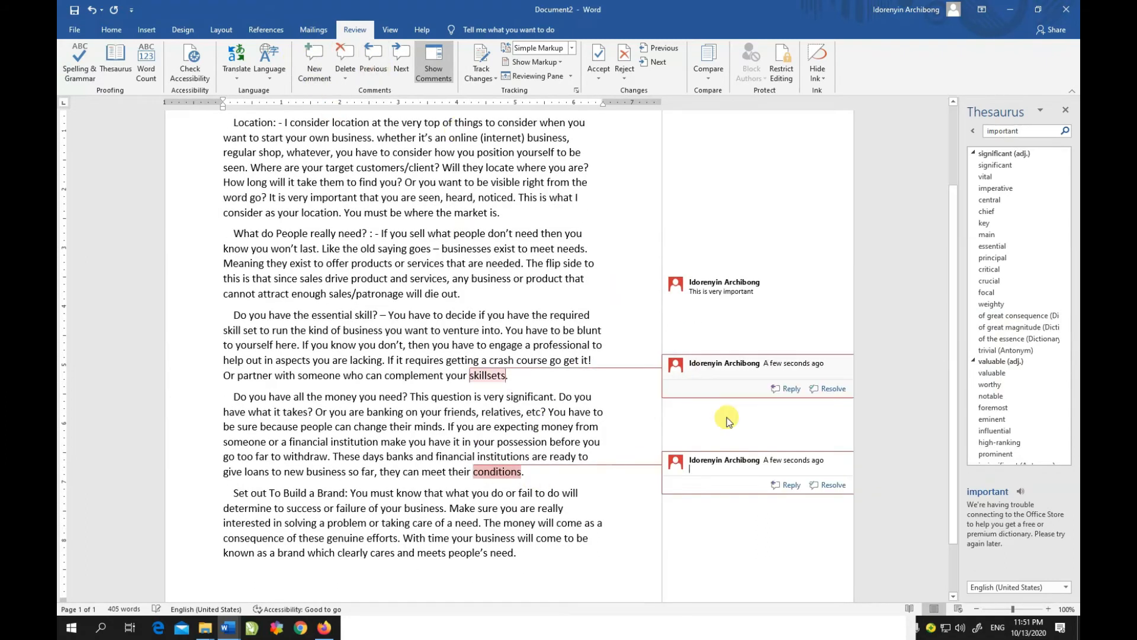
click(732, 225)
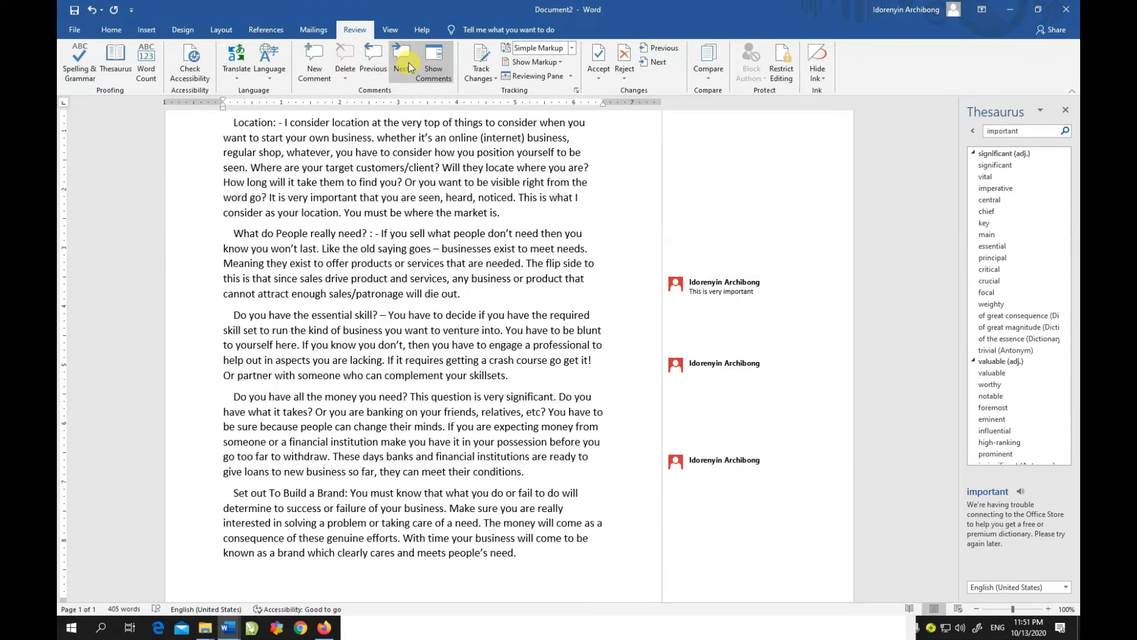
- Toggle the full display of comments off and on several times, leaving the comments shown
click(440, 62)
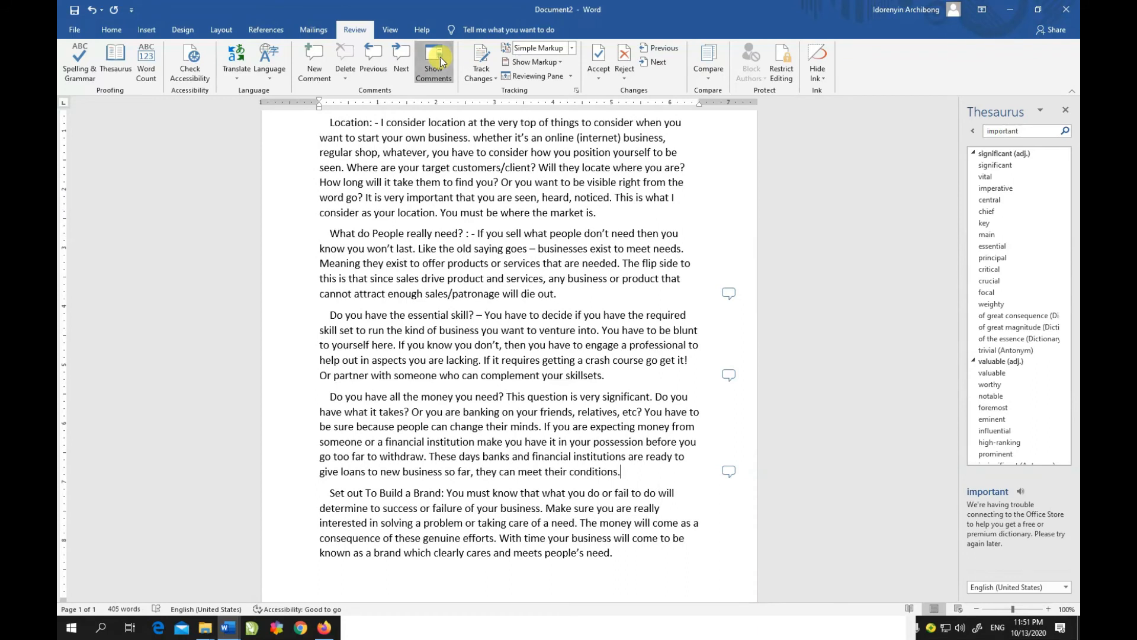
click(440, 62)
click(440, 61)
click(440, 62)
click(440, 62)
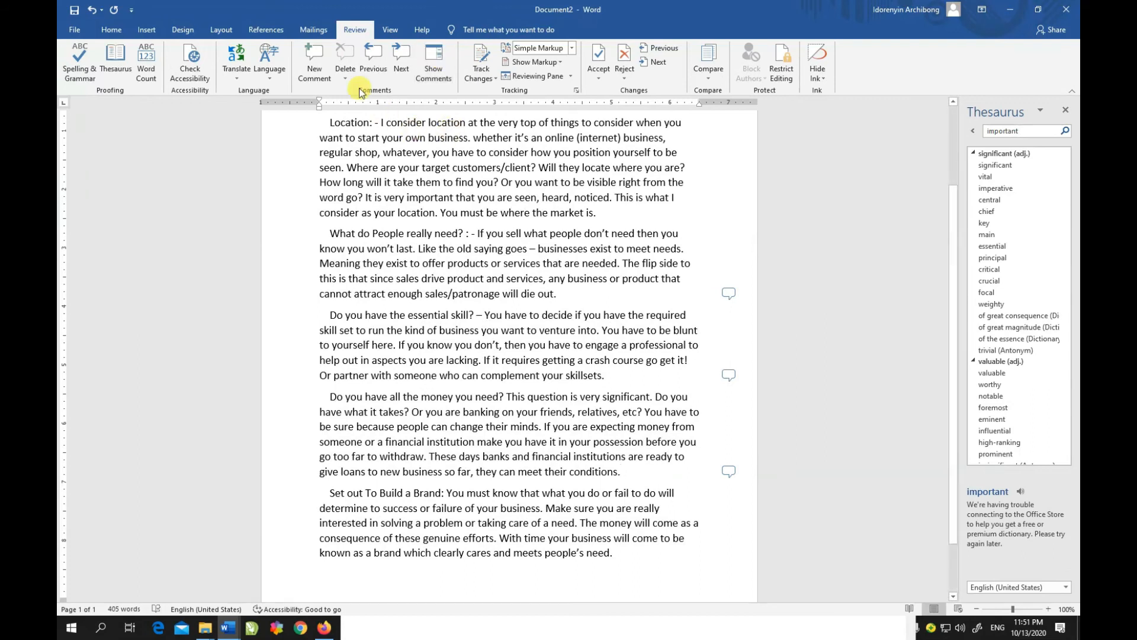
click(439, 59)
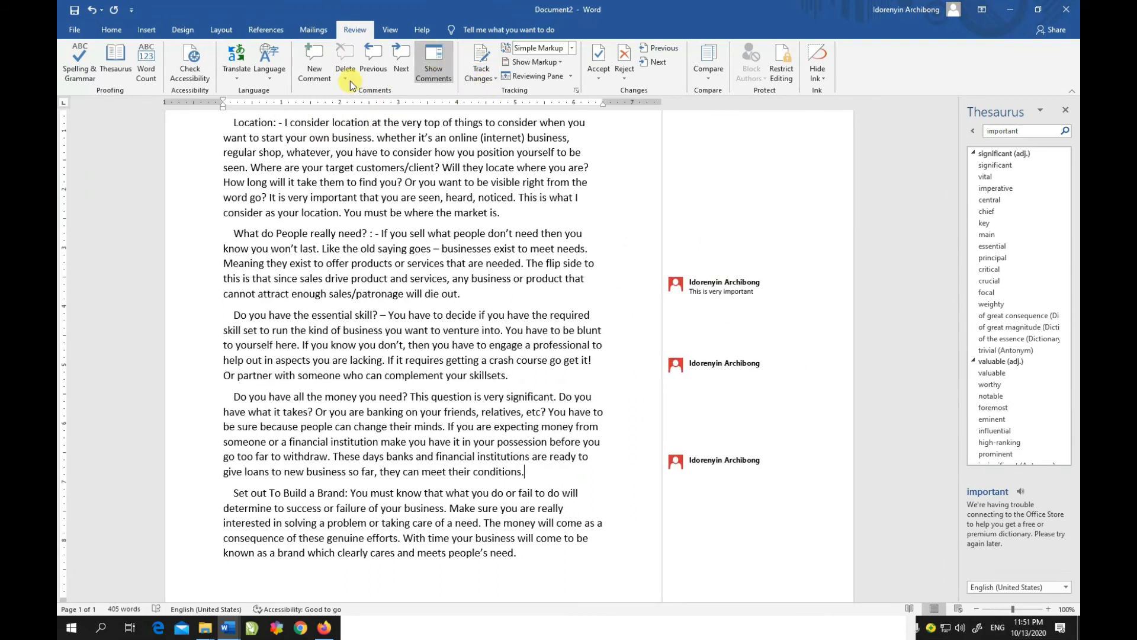
- Step back through the comments to the one on "out", and forward again to the one on "conditions"
click(369, 58)
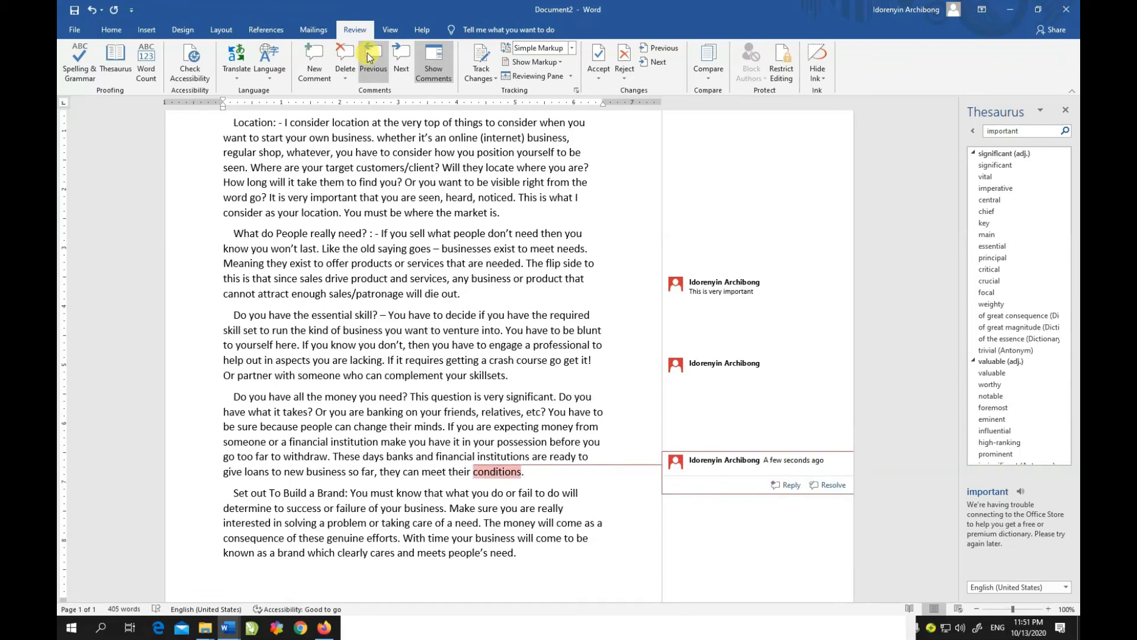
click(369, 57)
click(369, 57)
click(407, 52)
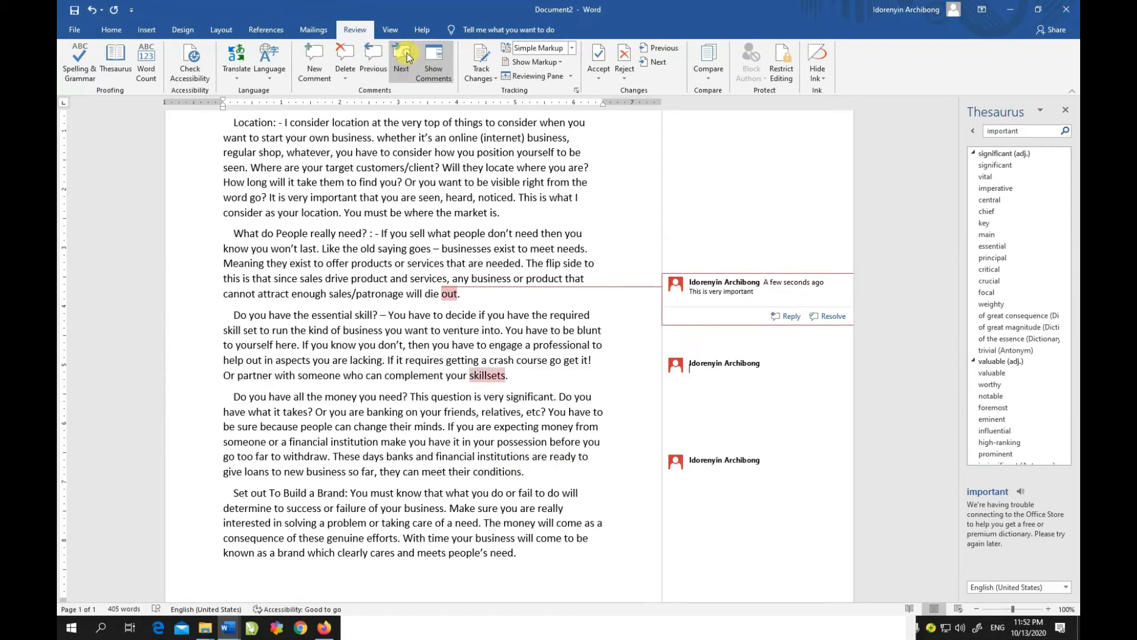
click(407, 52)
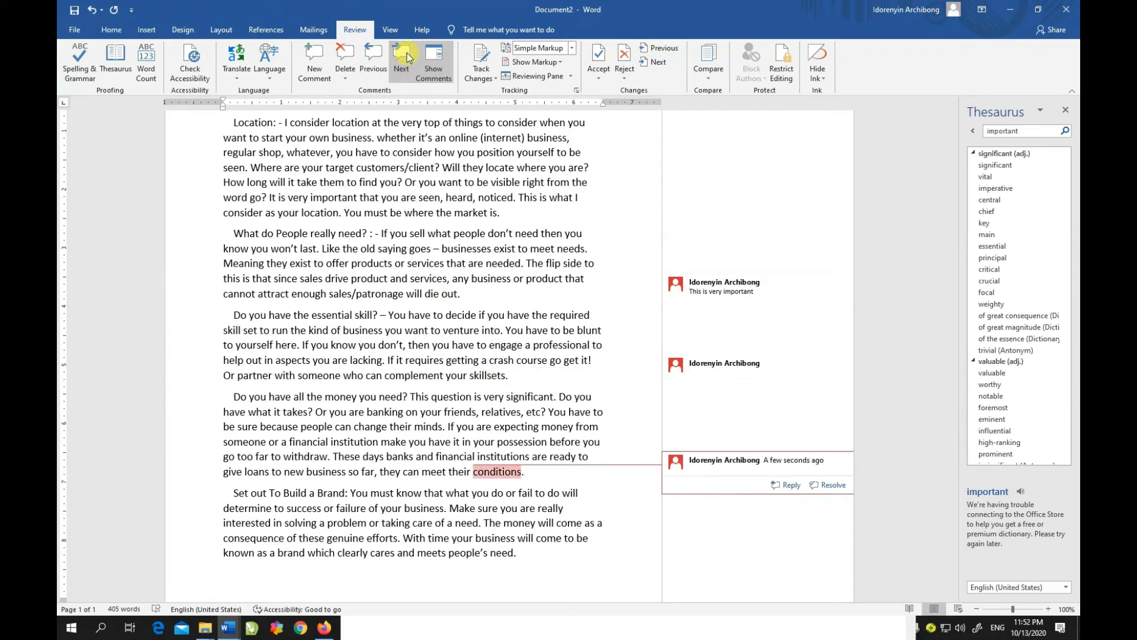
- Delete the comment on "conditions" in the money paragraph and the comment "This is very important" on "out"
click(341, 59)
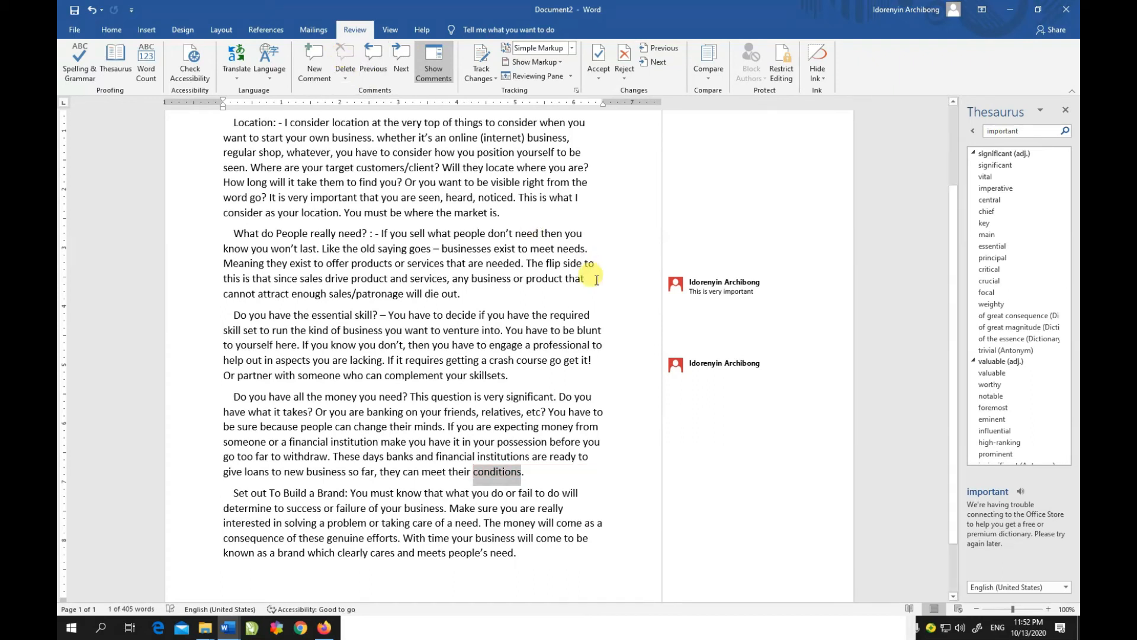
click(672, 362)
click(389, 139)
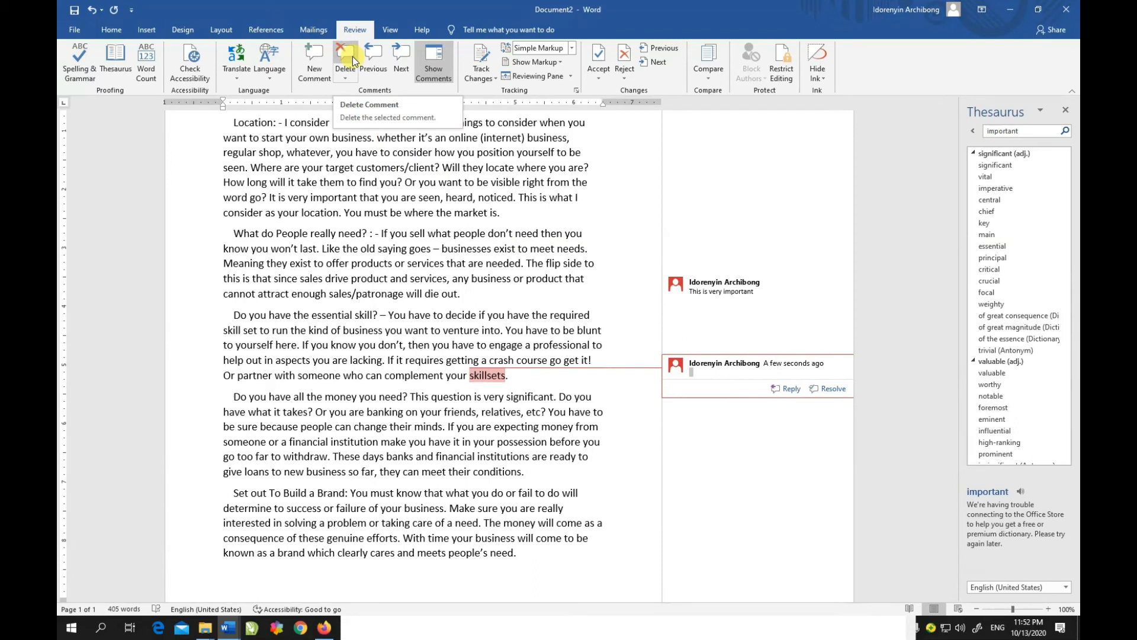
click(373, 56)
click(346, 63)
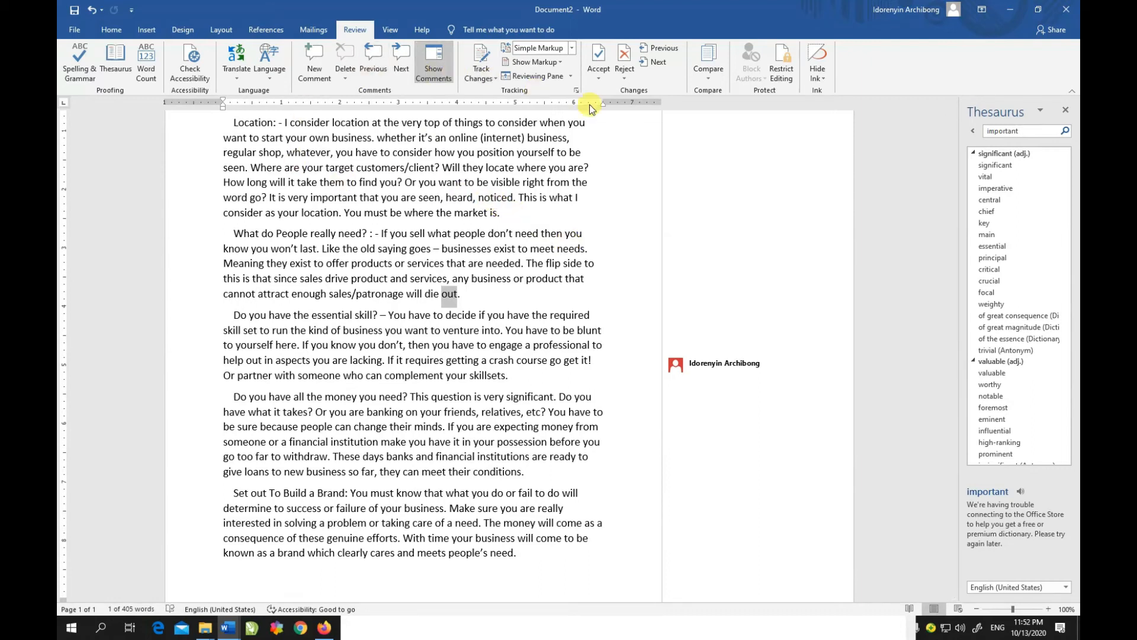
- Place the cursor in the essential skill paragraph and turn on Track Changes for the document
click(531, 363)
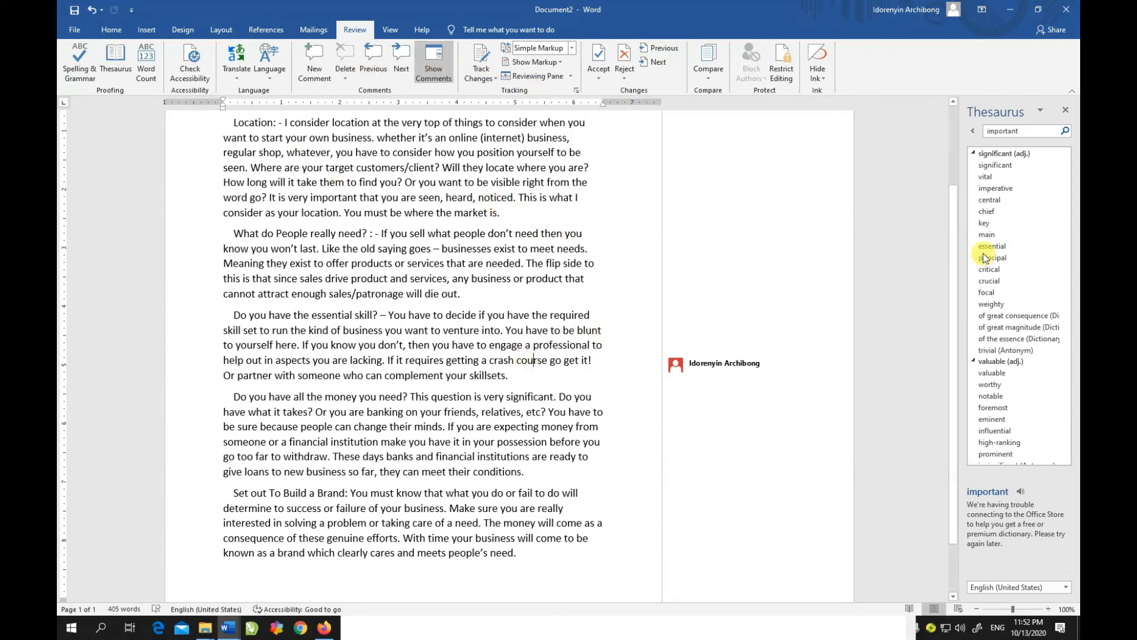
click(495, 78)
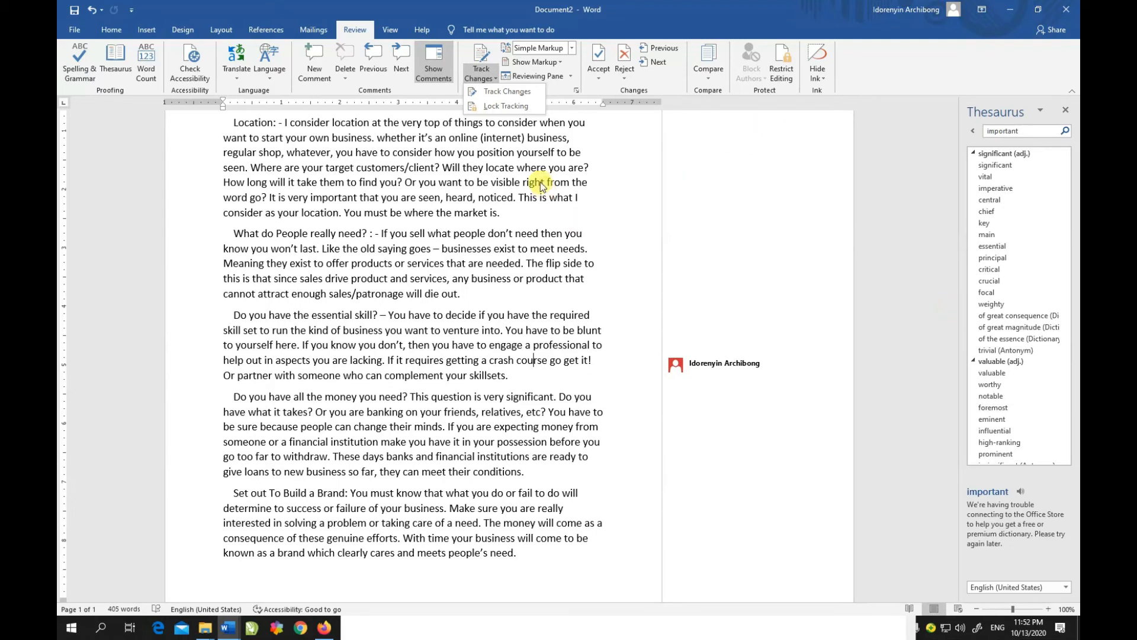
click(521, 96)
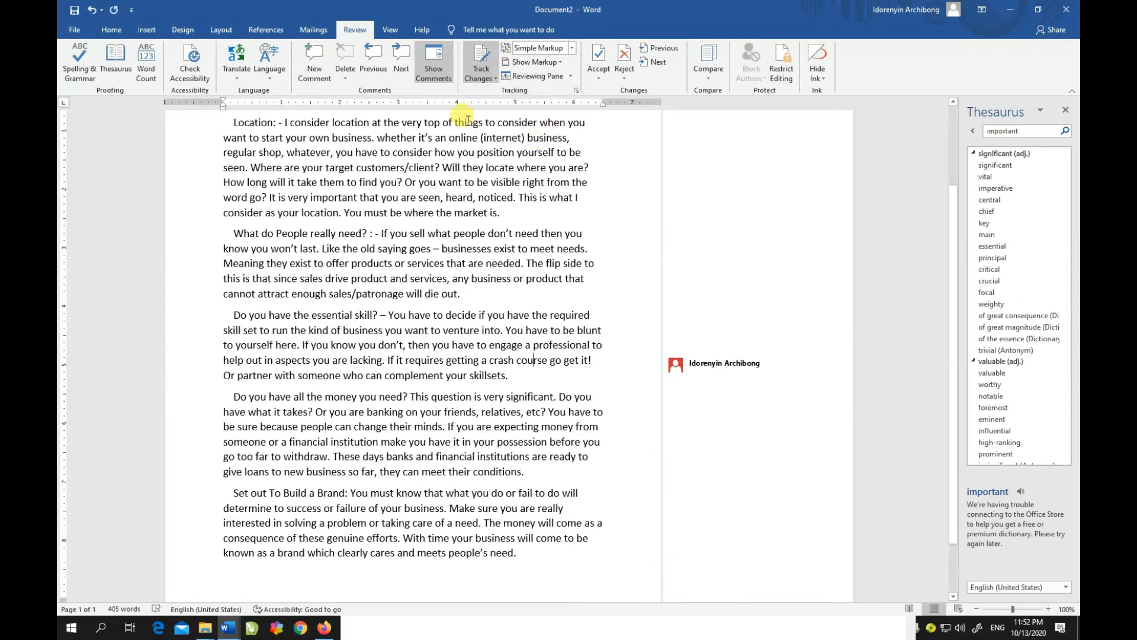
click(569, 76)
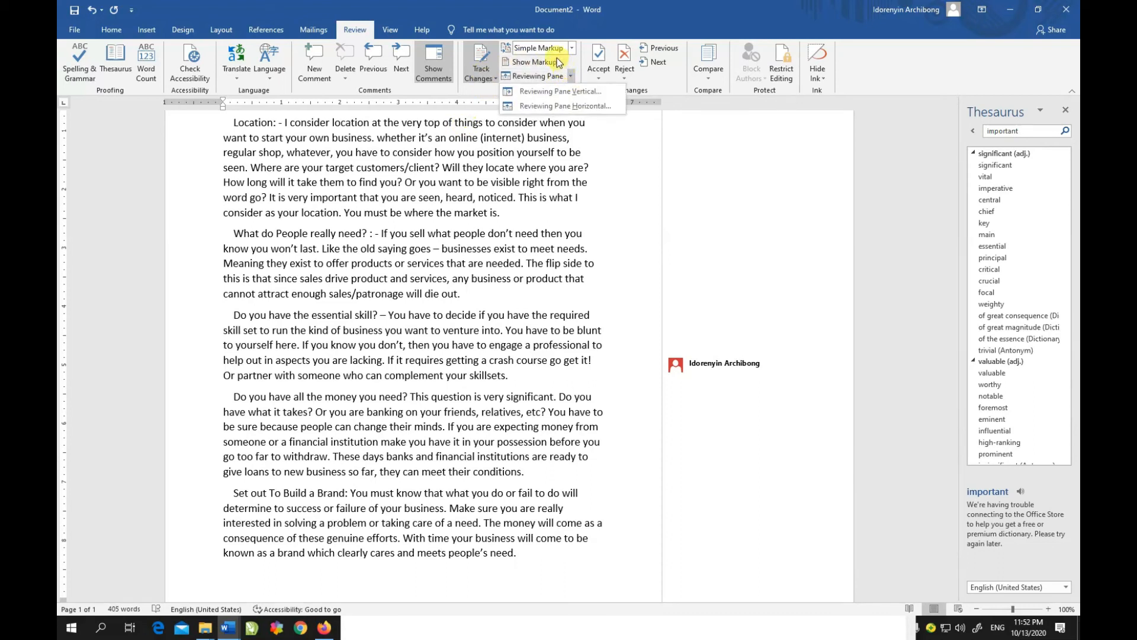
click(569, 77)
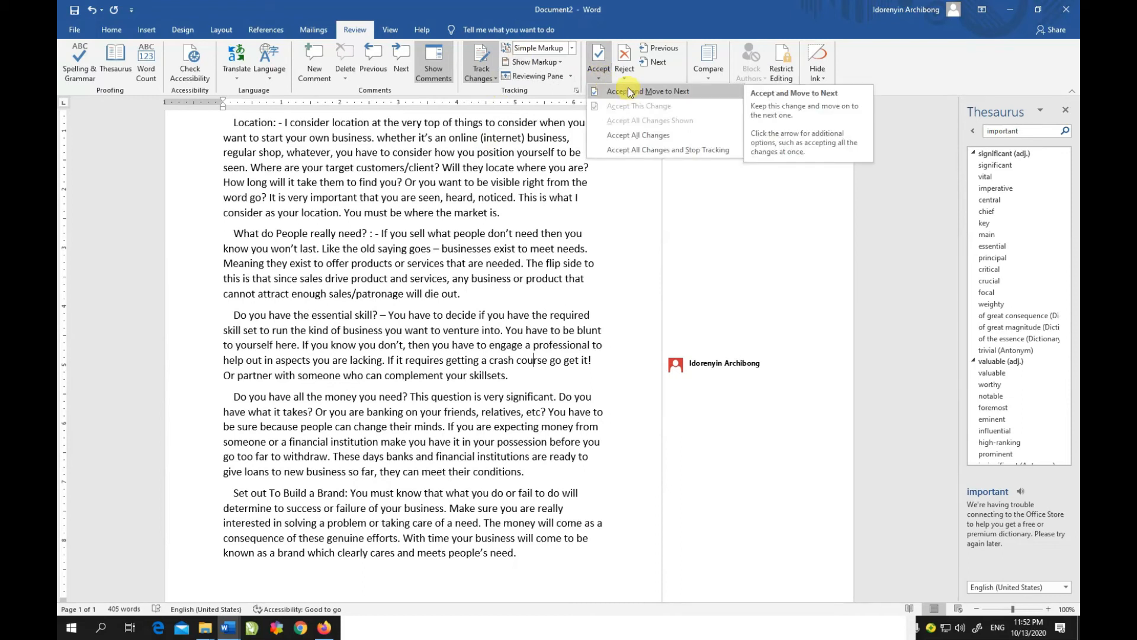
click(599, 77)
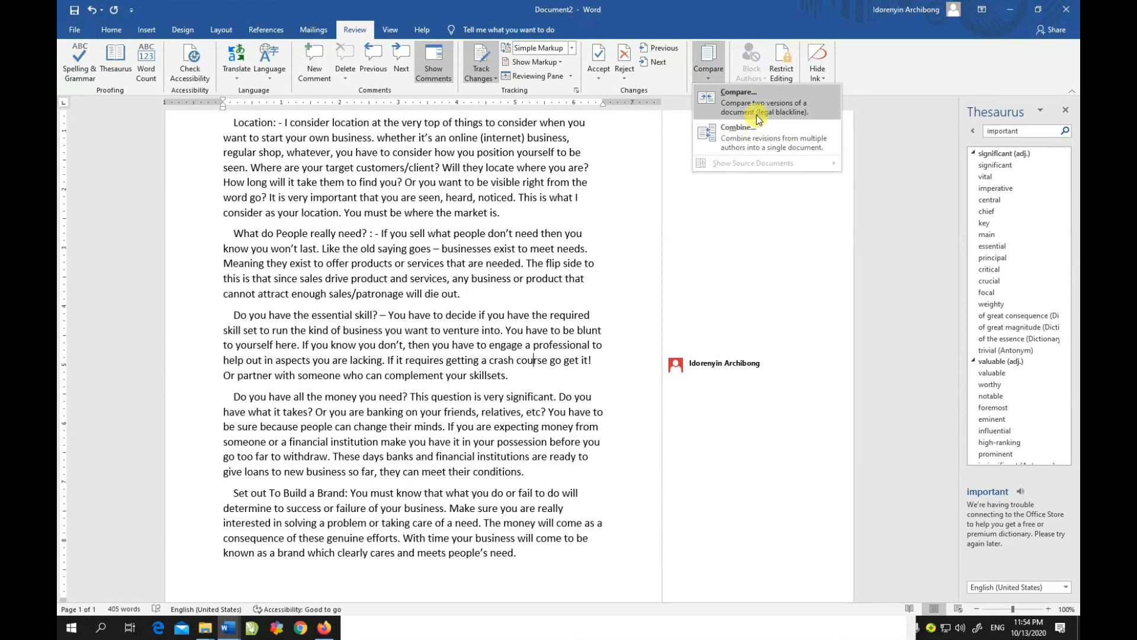
click(751, 28)
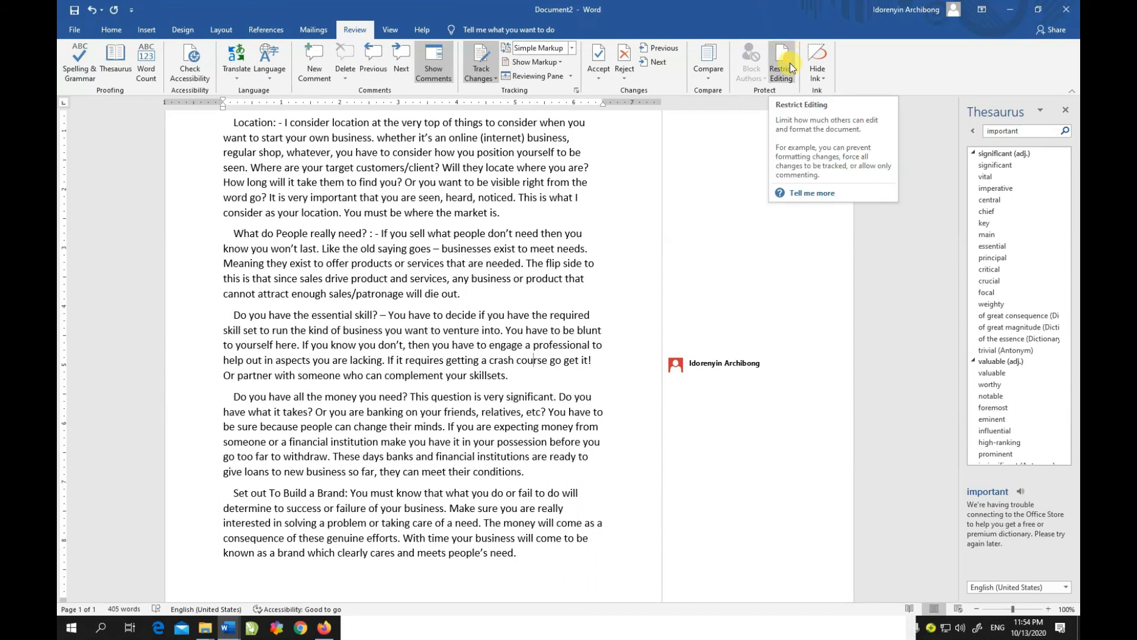
click(535, 233)
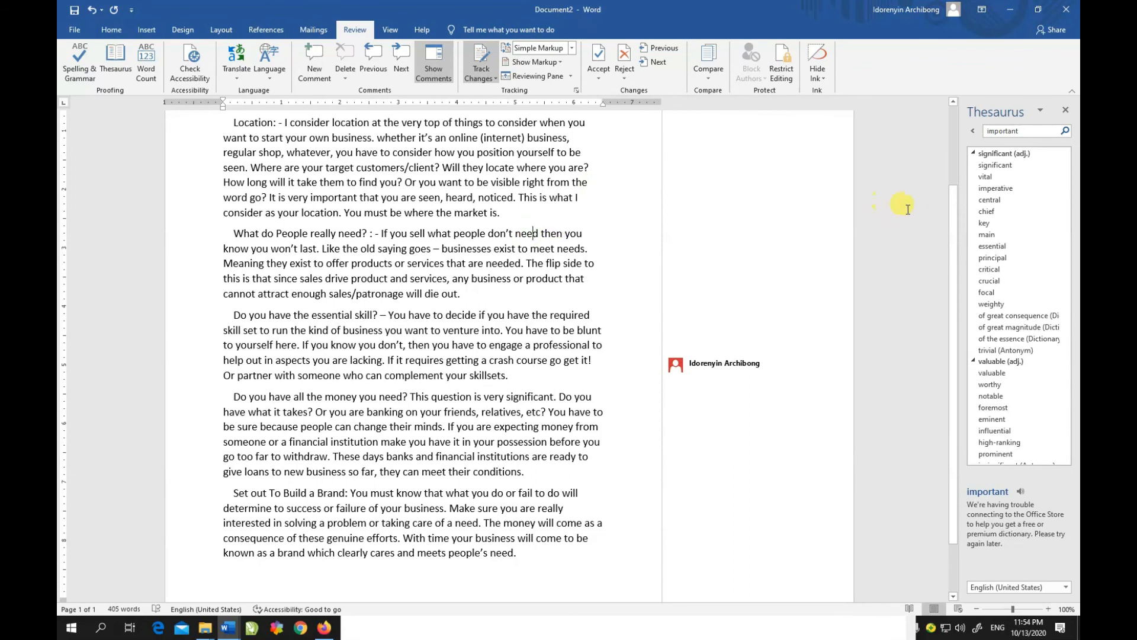
drag(950, 198, 960, 84)
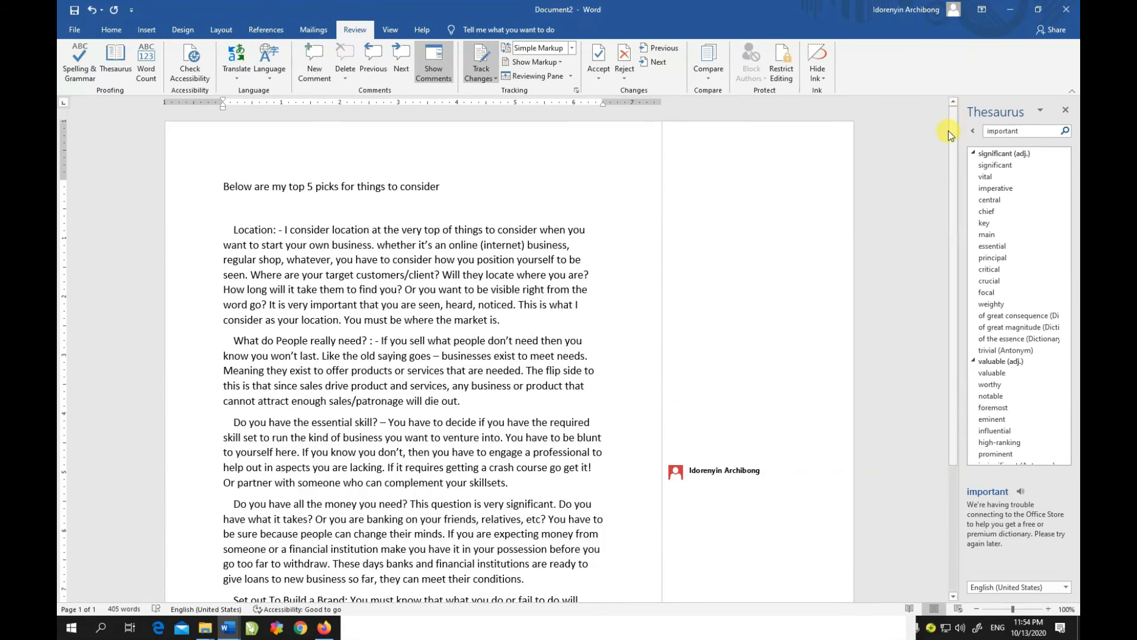
scroll(948, 133, down, 5)
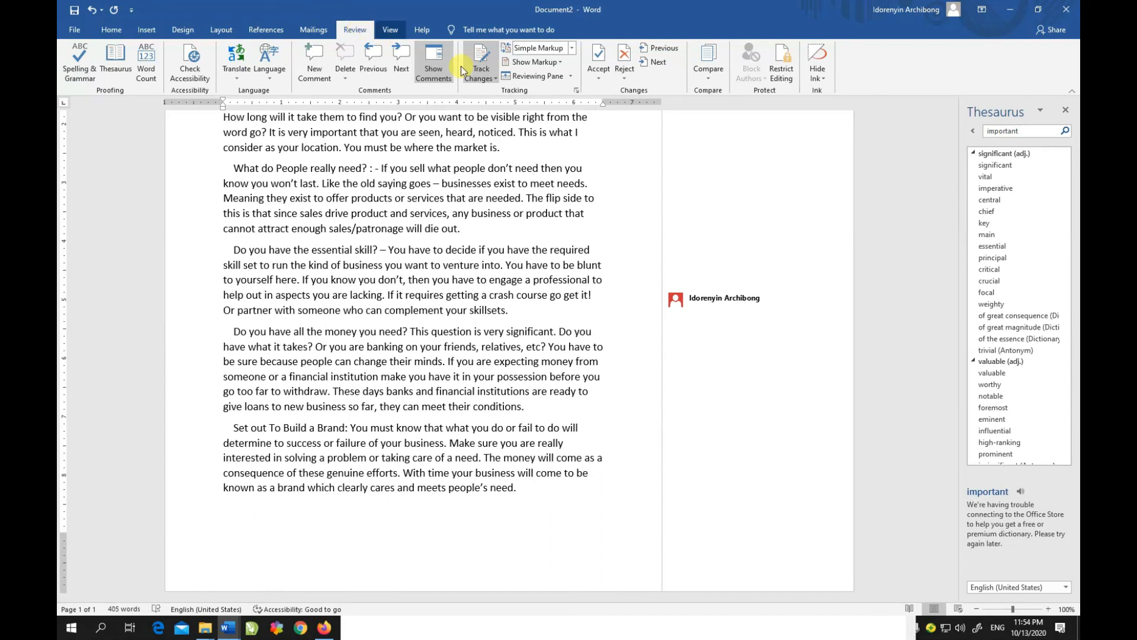
click(429, 318)
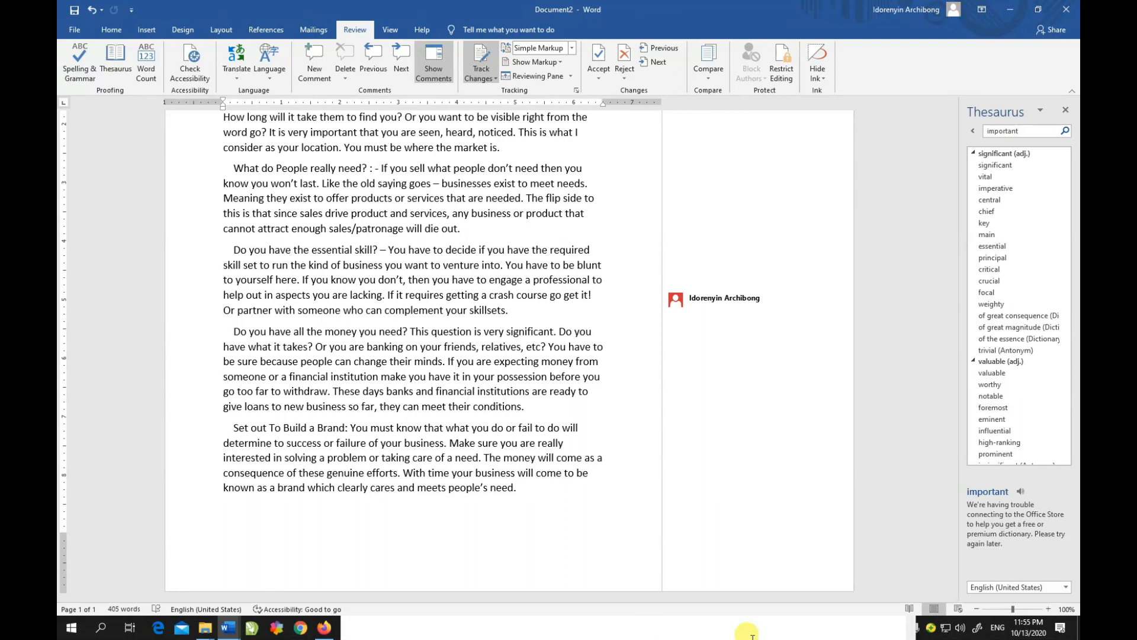
click(455, 533)
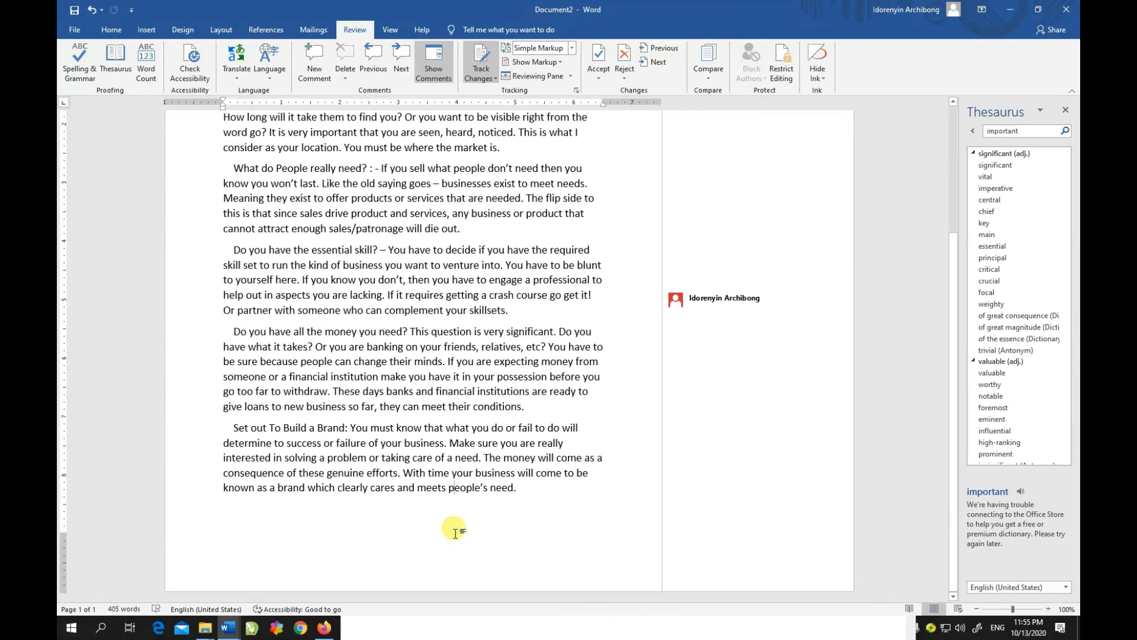